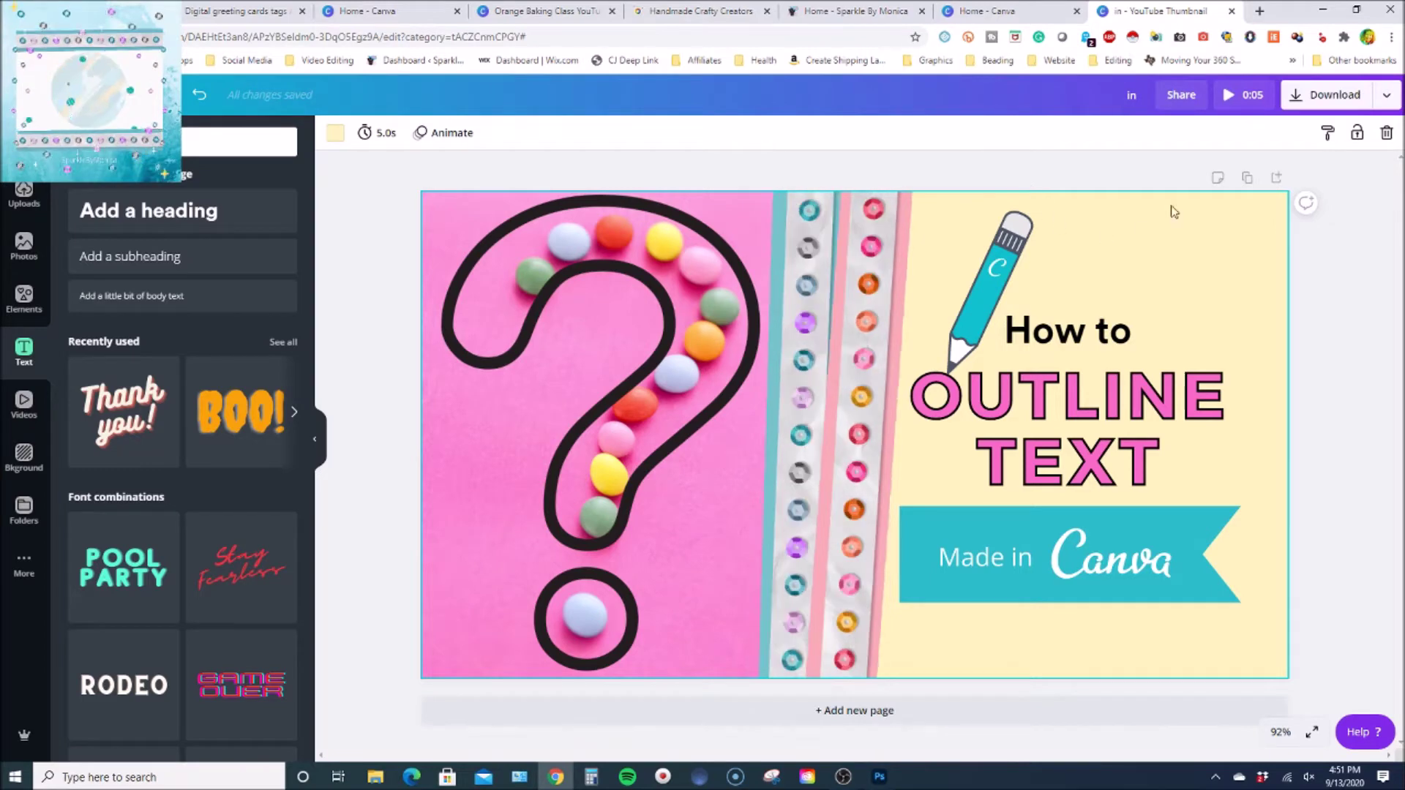
Look through the template categories on the Canva home page, from recent designs down to Instagram Stories.
{"action": "left_click", "coordinate": [398, 12]}
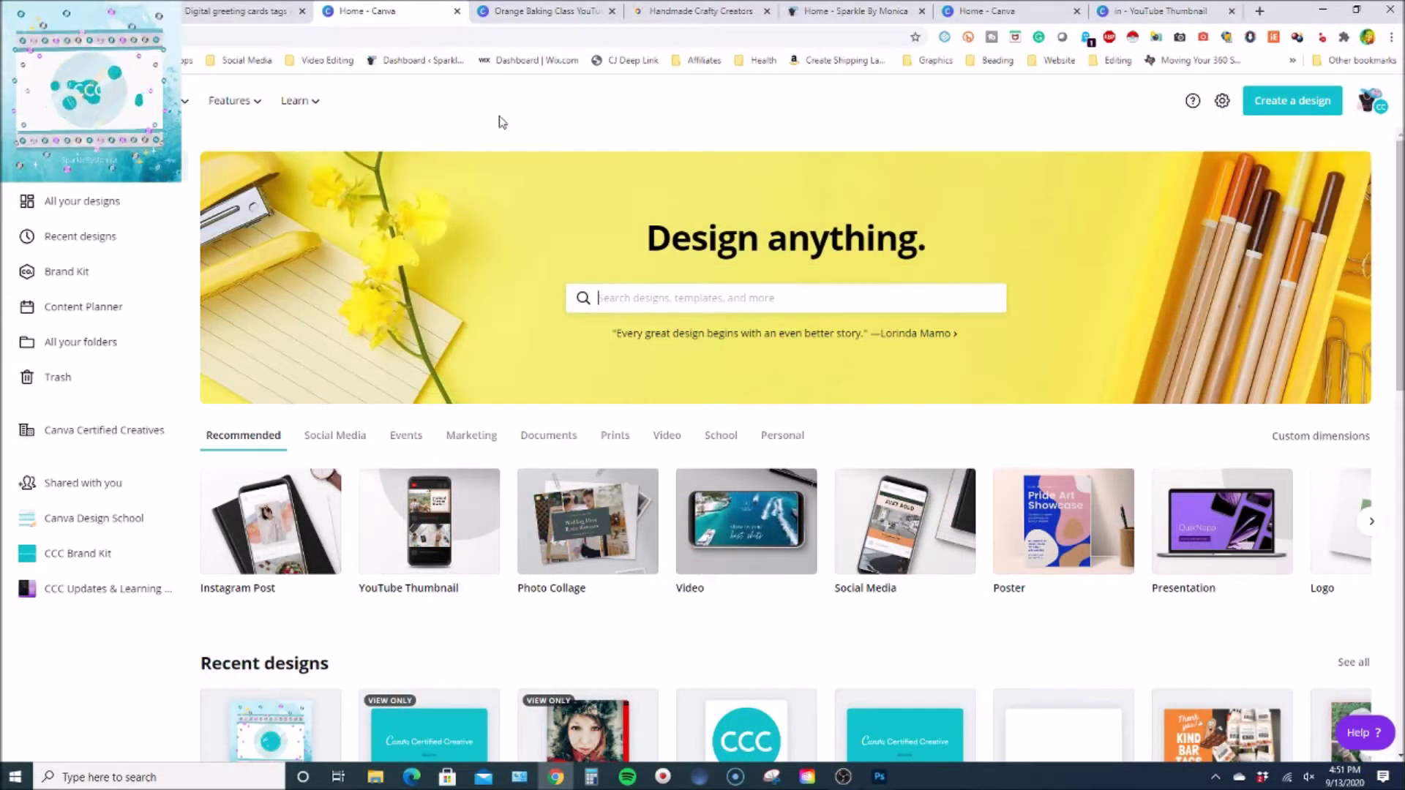
{"action": "scroll", "coordinate": [799, 480], "scroll_direction": "down", "scroll_amount": 5}
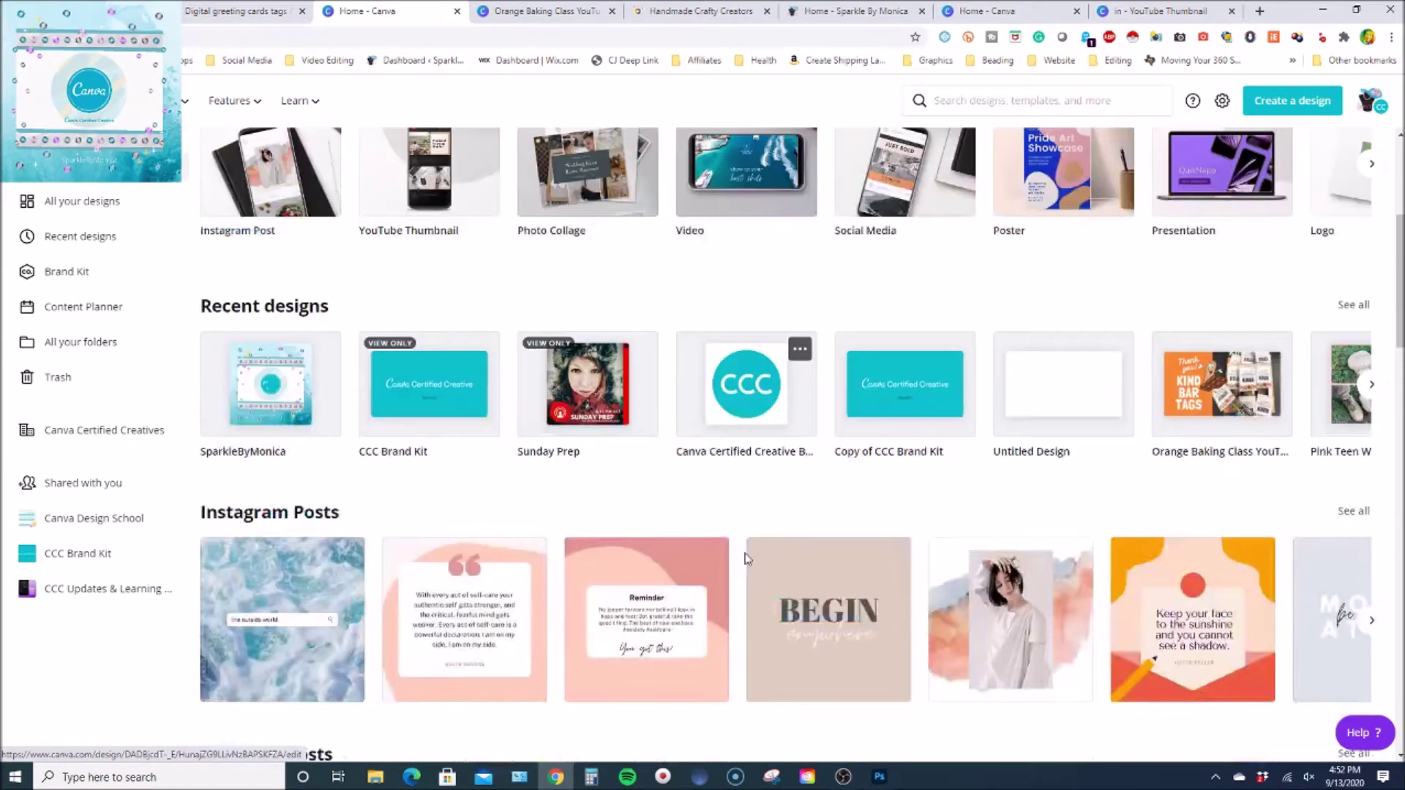
{"action": "scroll", "coordinate": [745, 558], "scroll_direction": "down", "scroll_amount": 3}
{"action": "scroll", "coordinate": [745, 557], "scroll_direction": "down", "scroll_amount": 3}
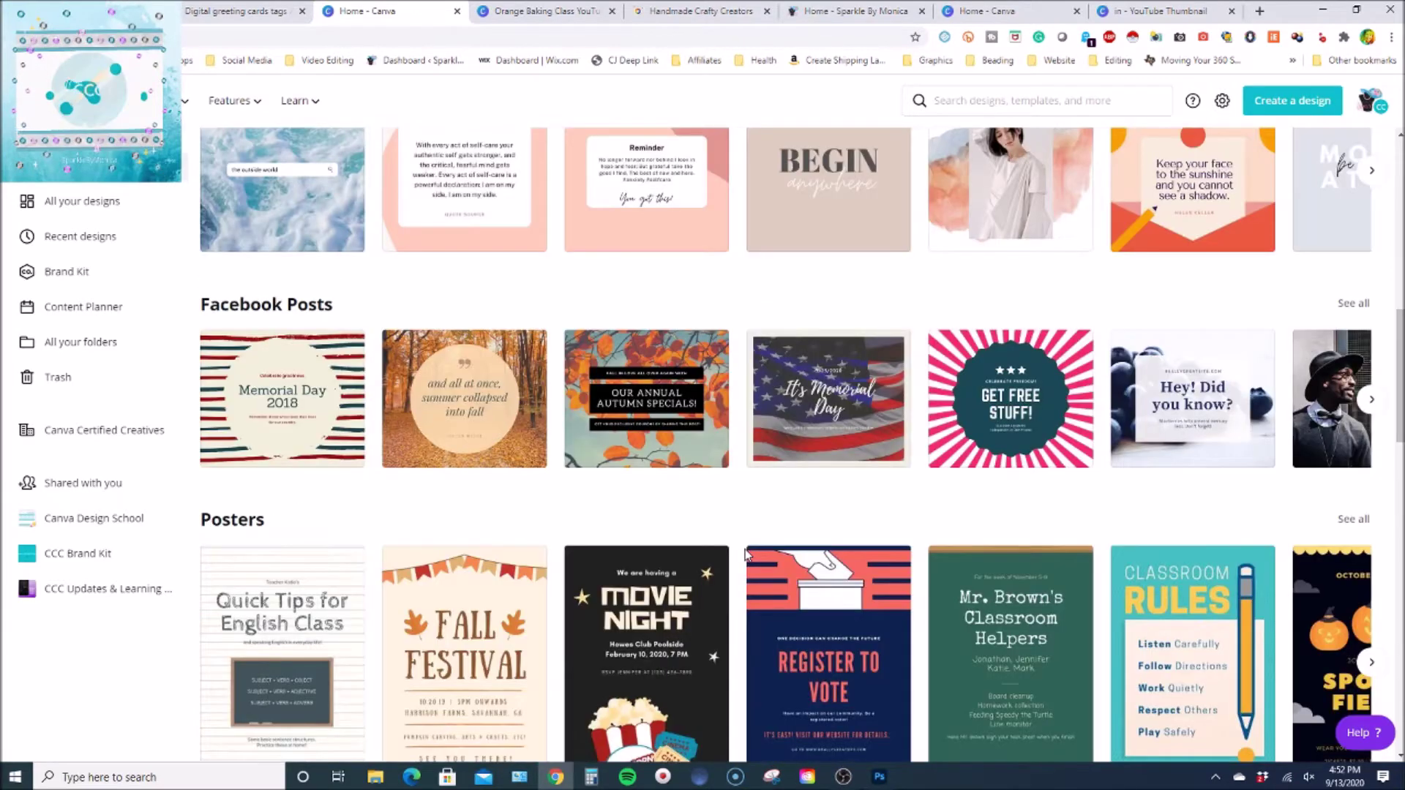
{"action": "scroll", "coordinate": [745, 554], "scroll_direction": "down", "scroll_amount": 7}
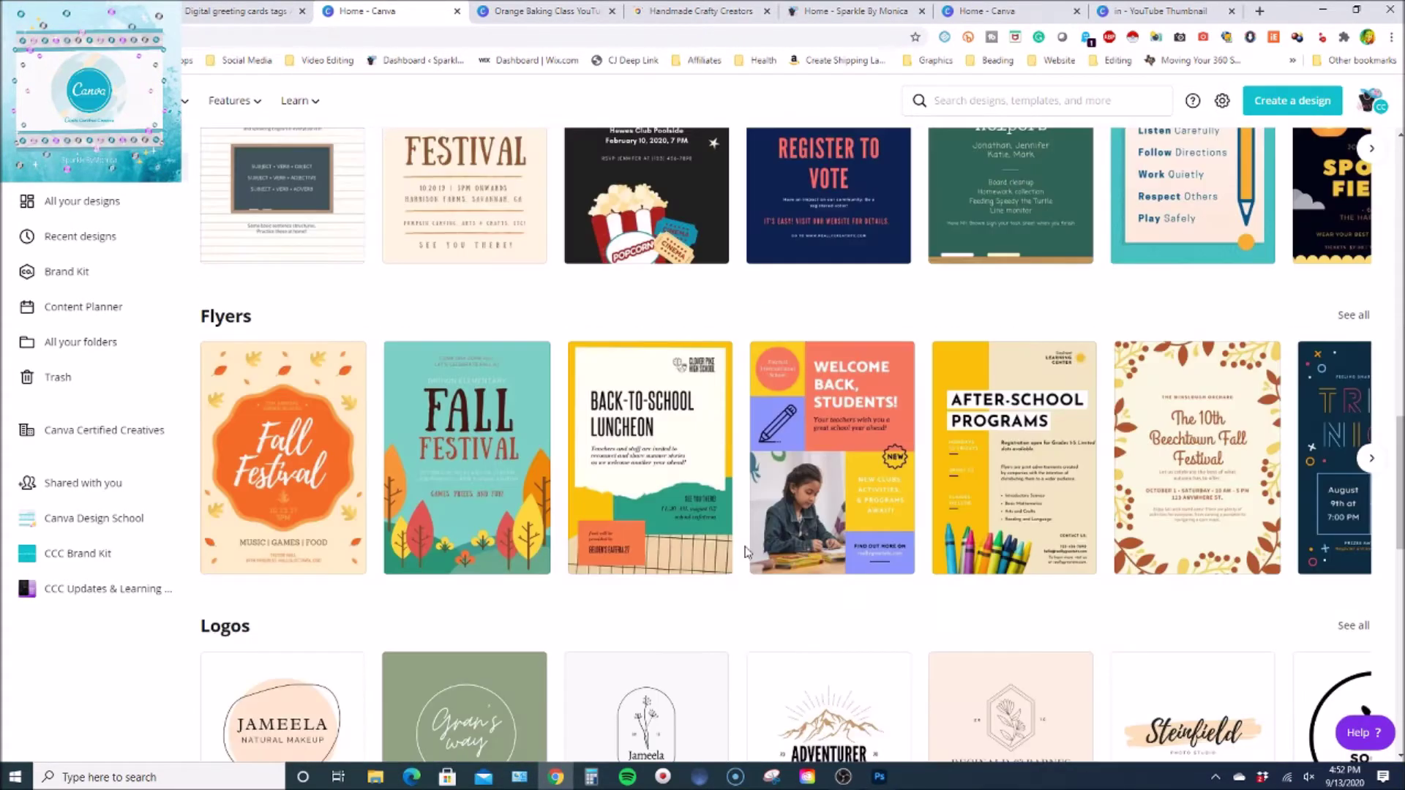
{"action": "scroll", "coordinate": [745, 554], "scroll_direction": "down", "scroll_amount": 9}
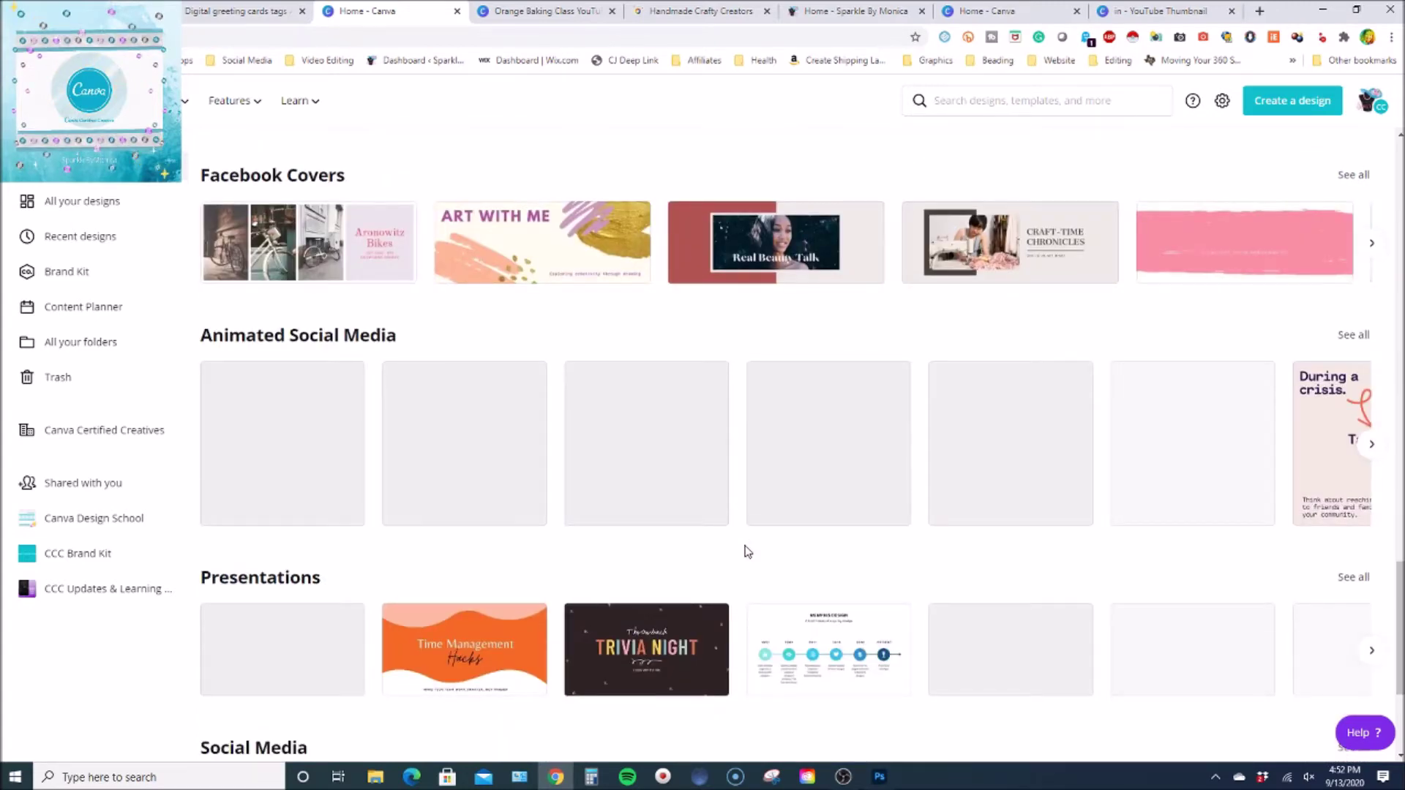
{"action": "scroll", "coordinate": [747, 551], "scroll_direction": "down", "scroll_amount": 7}
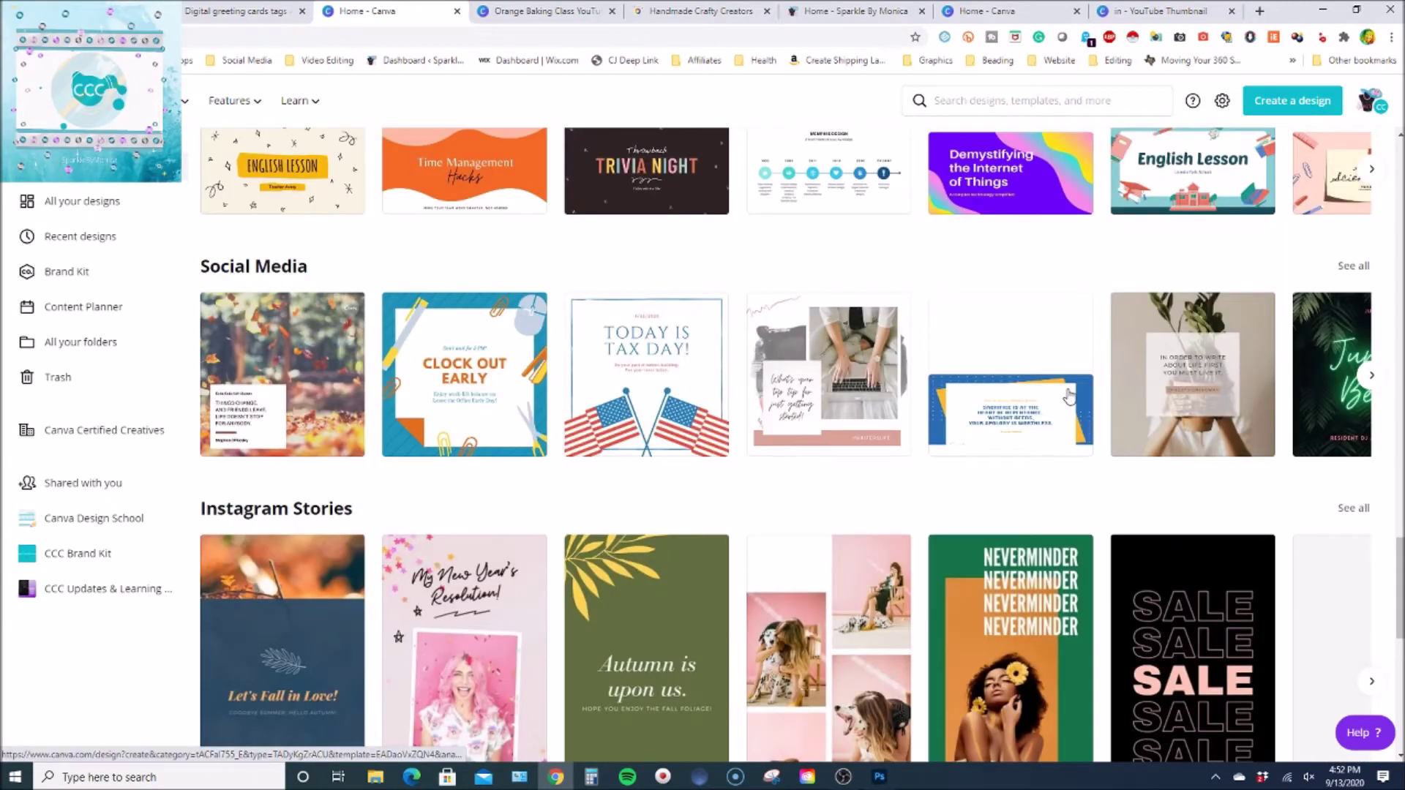
{"action": "scroll", "coordinate": [1171, 334], "scroll_direction": "up", "scroll_amount": 20}
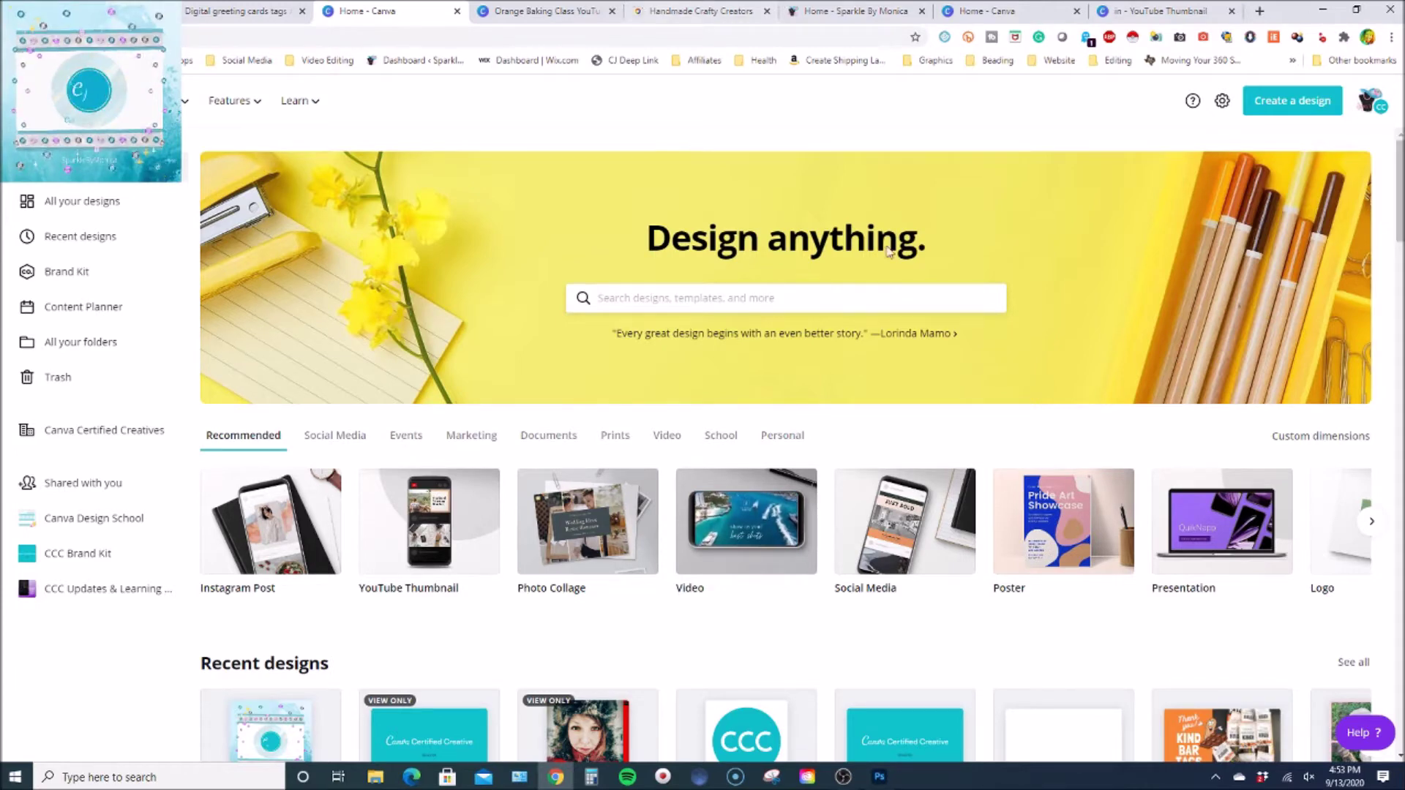
Create a blank YouTube Thumbnail design and browse its suggested templates.
{"action": "left_click", "coordinate": [173, 490]}
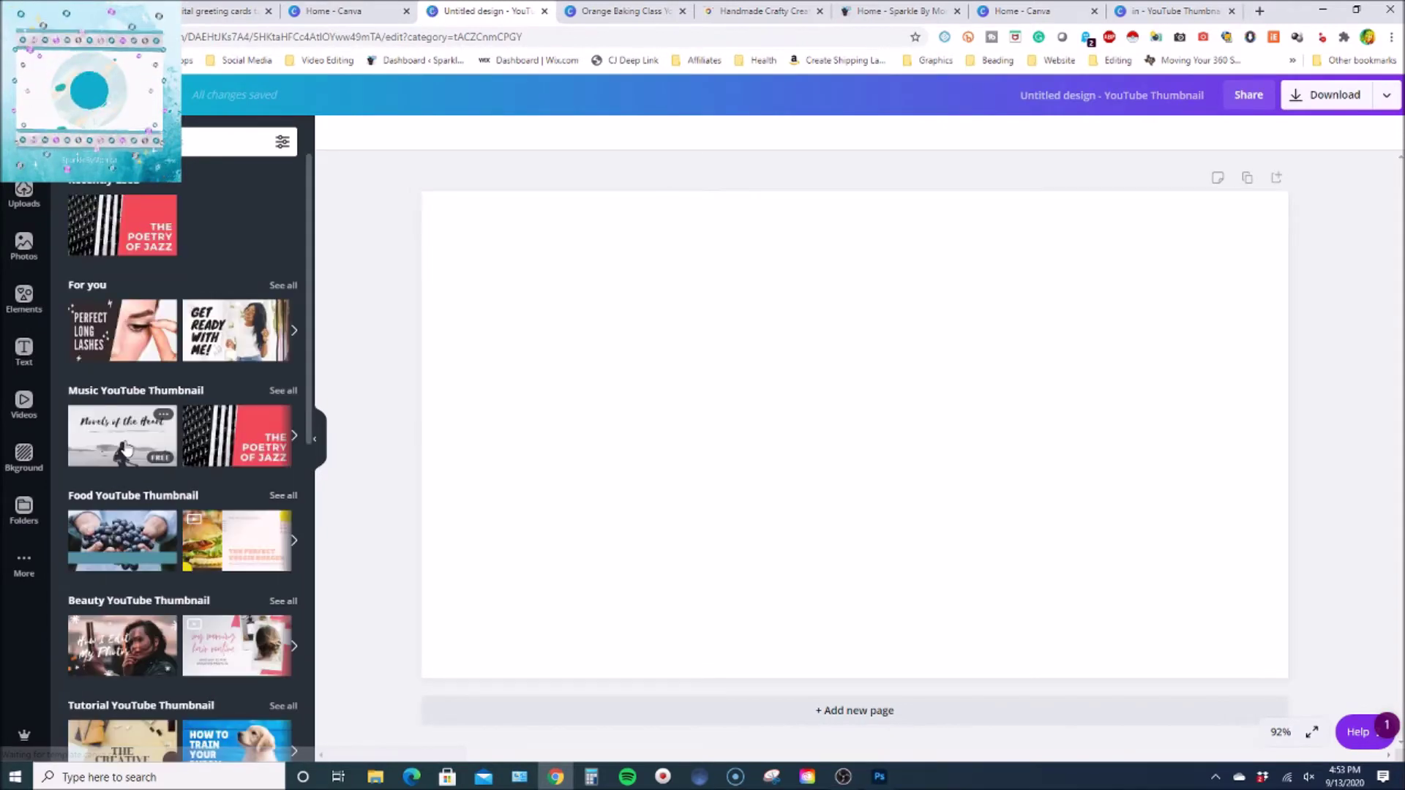
{"action": "scroll", "coordinate": [141, 578], "scroll_direction": "down", "scroll_amount": 8}
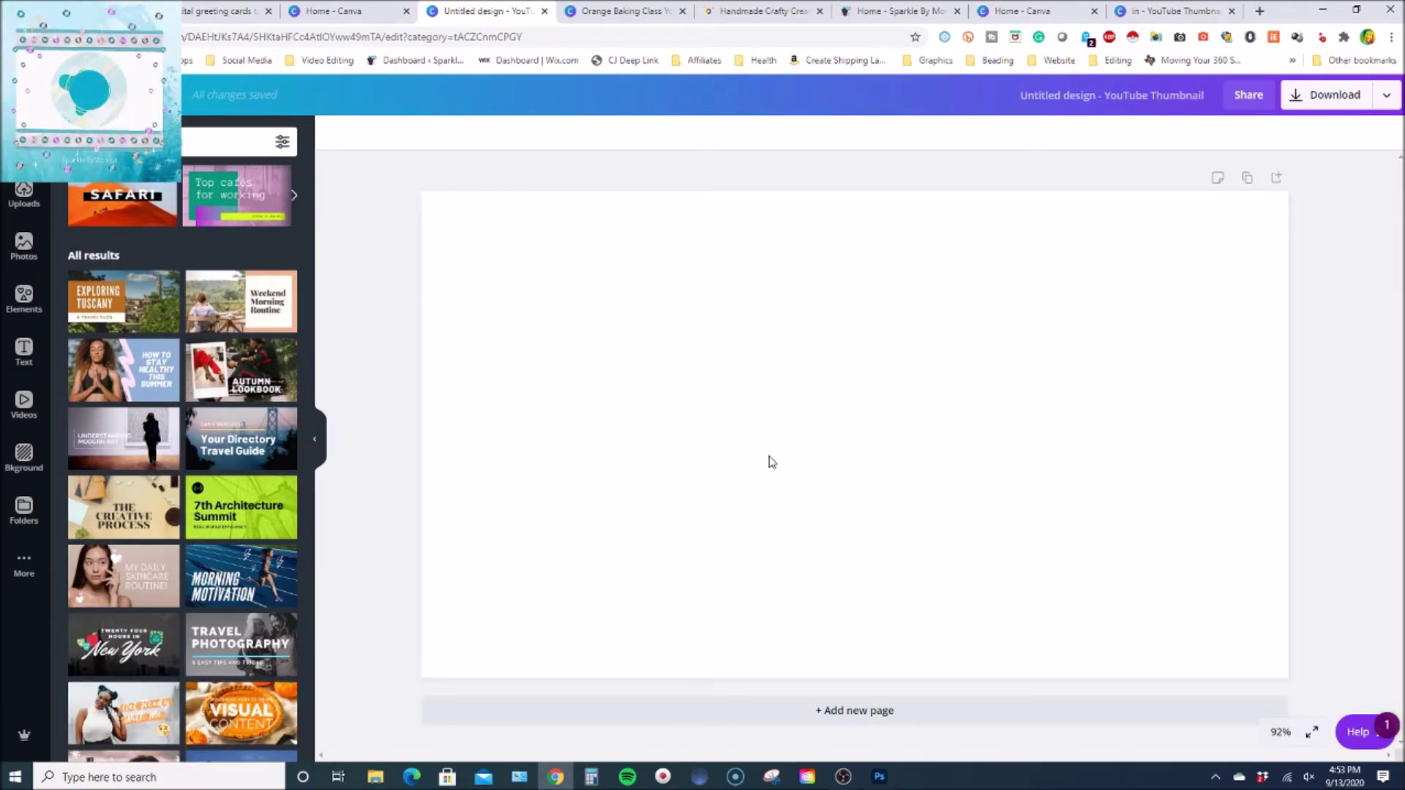
Review the finished outline-text thumbnail and the Orange Baking Class YouTube Thumbnail design, inspecting its chocolate graphic and gift tag photo.
{"action": "left_click", "coordinate": [1169, 11]}
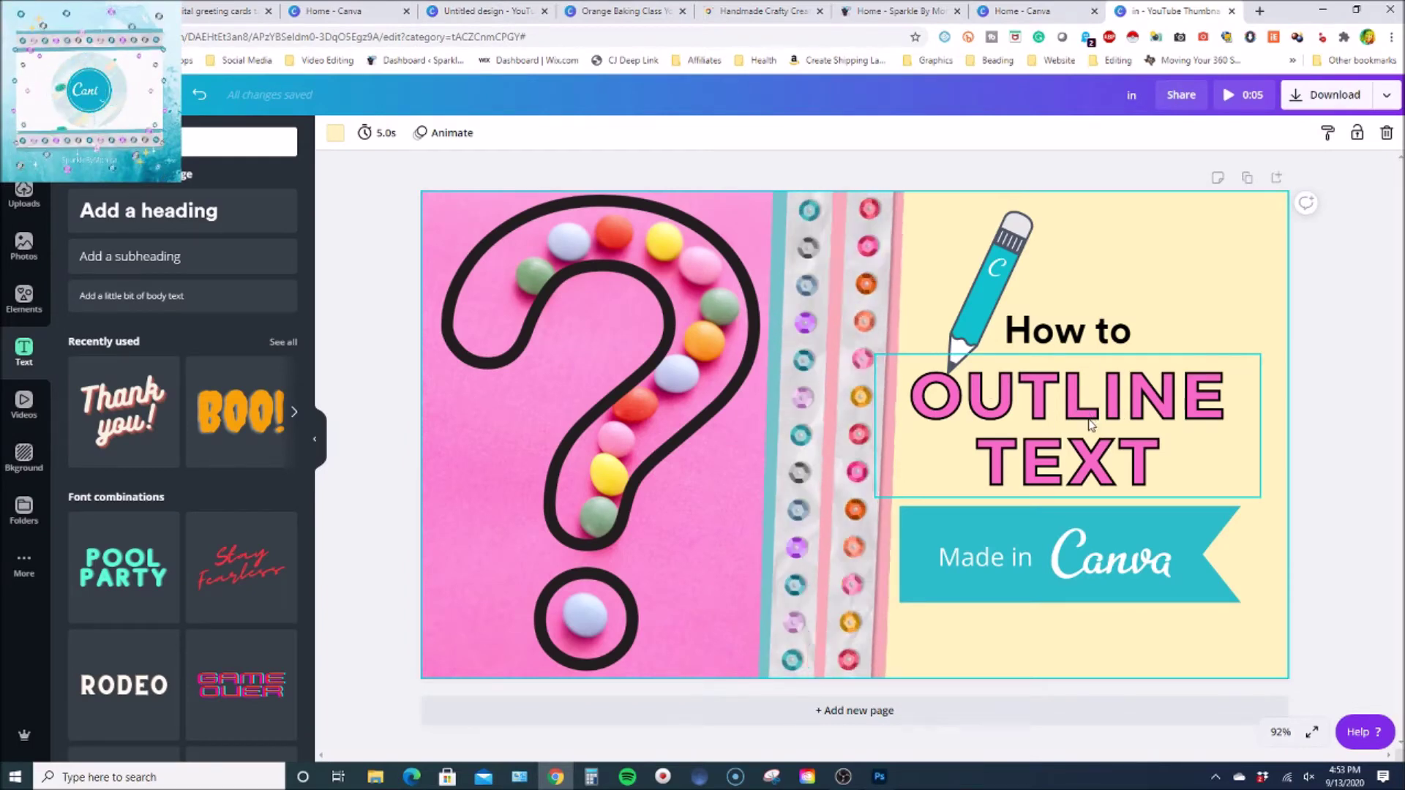
{"action": "left_click", "coordinate": [598, 11]}
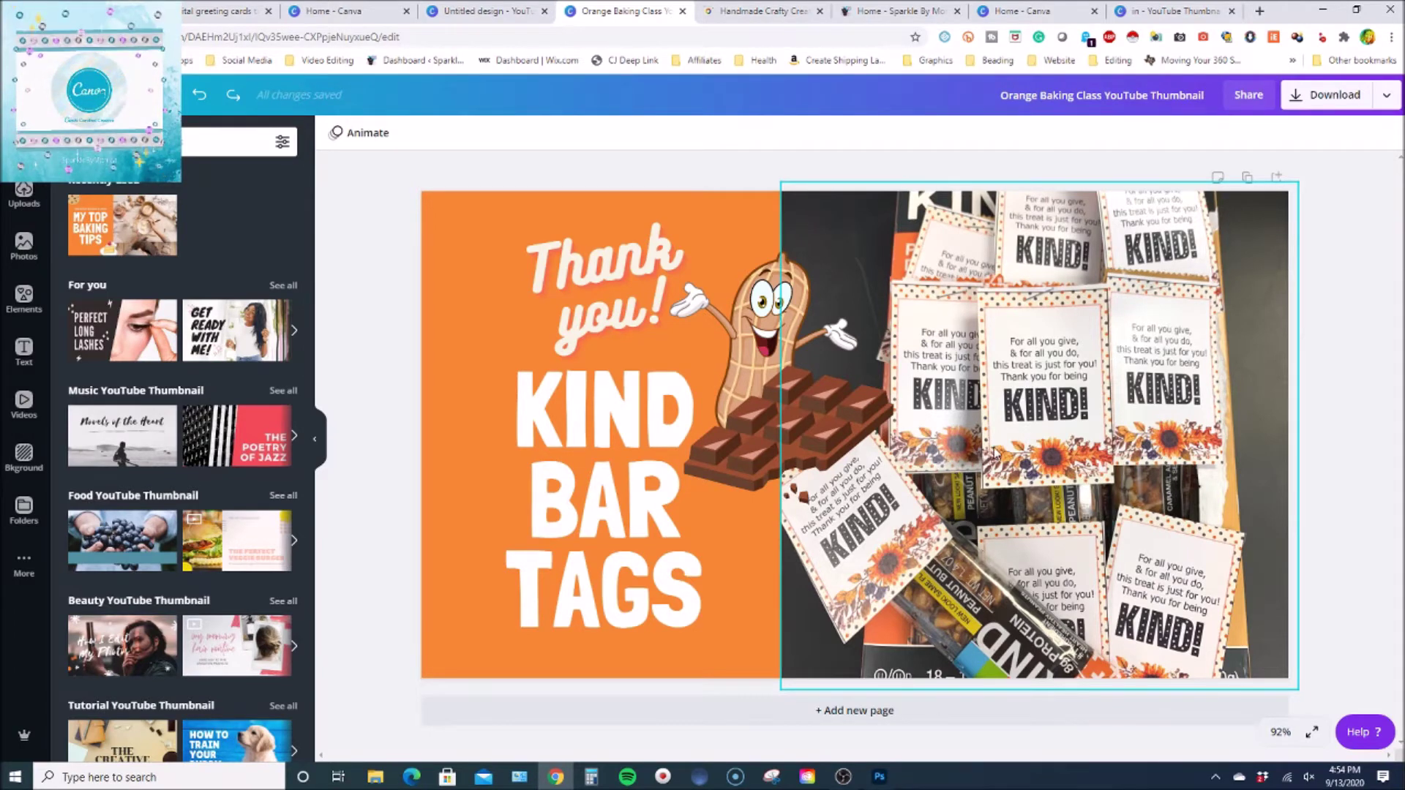
{"action": "left_click", "coordinate": [749, 689]}
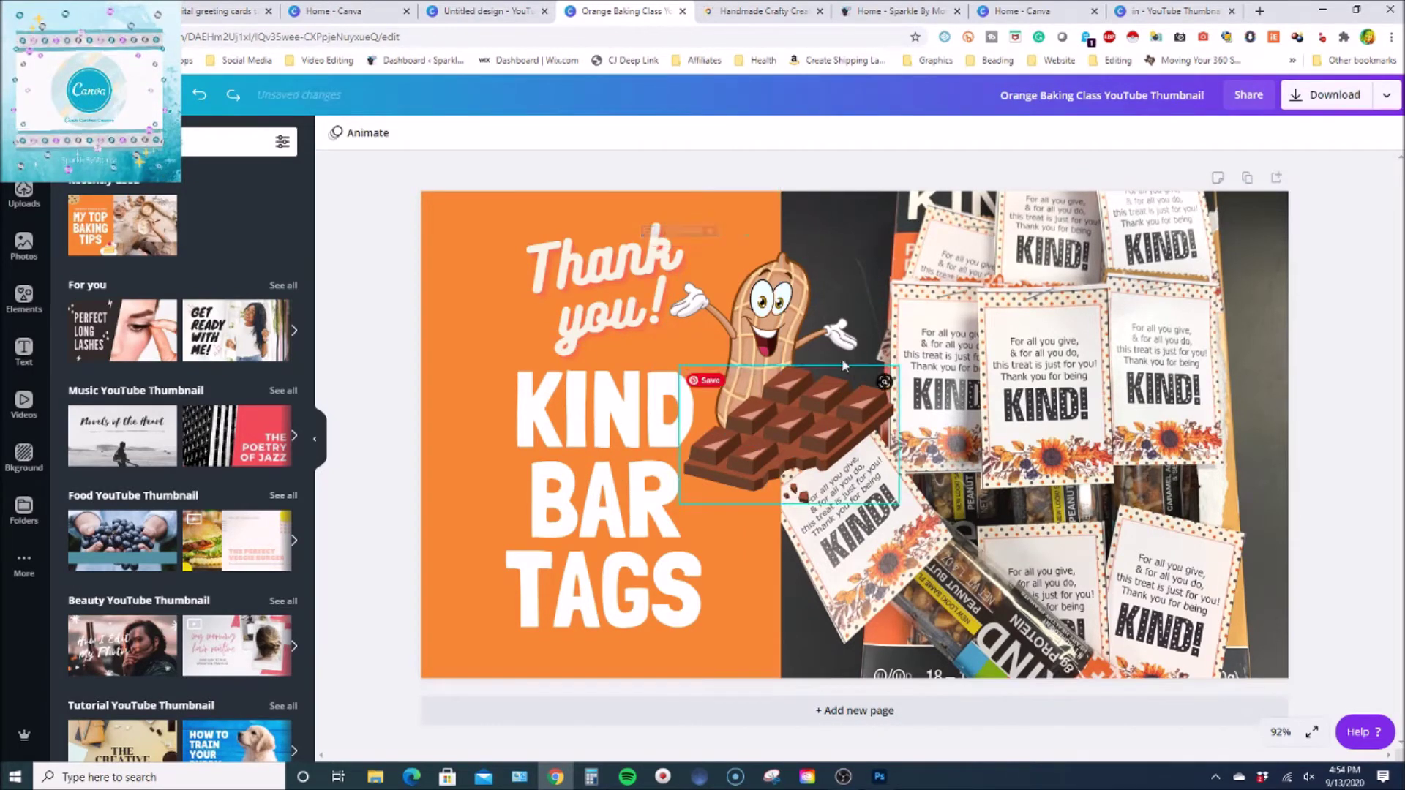
{"action": "left_click", "coordinate": [774, 323]}
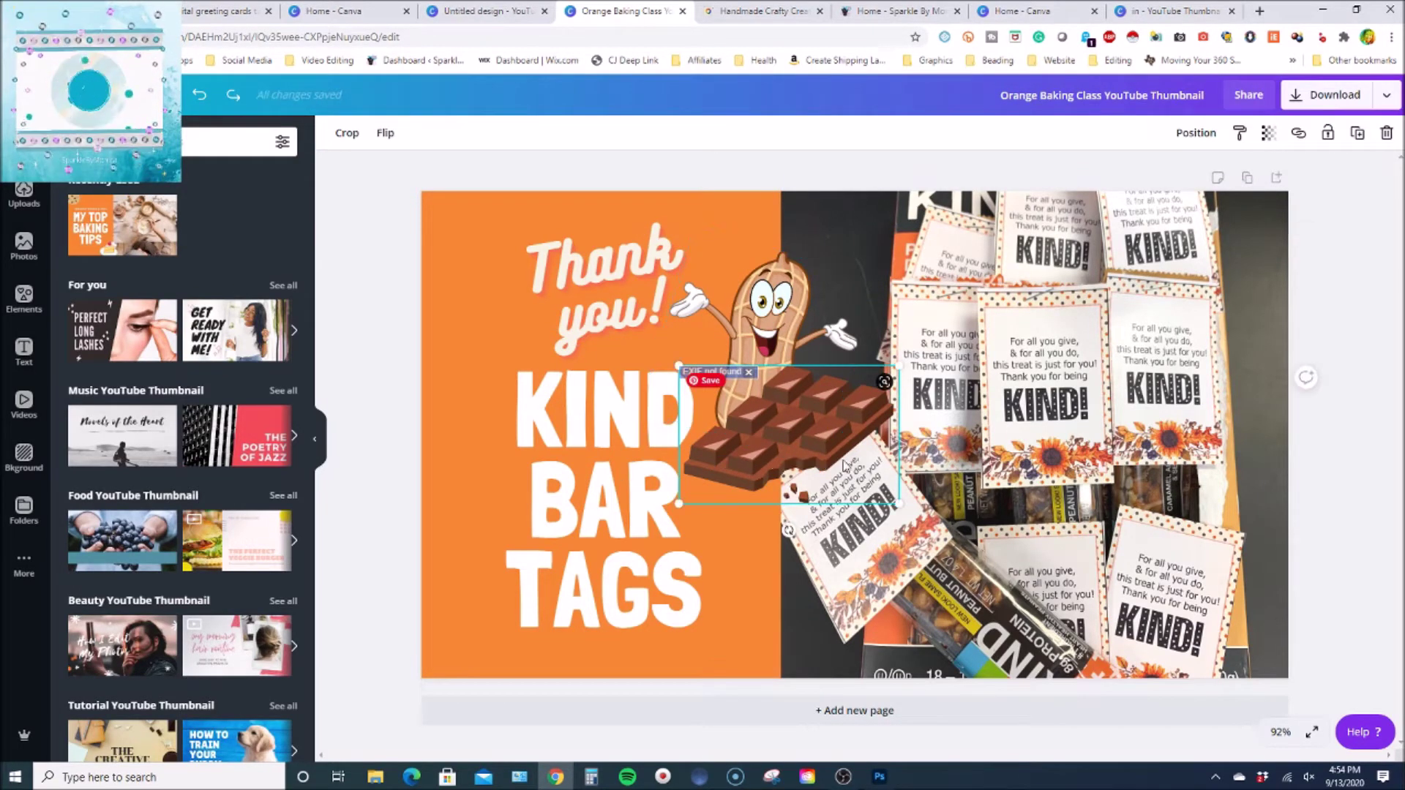
{"action": "left_click", "coordinate": [1080, 415]}
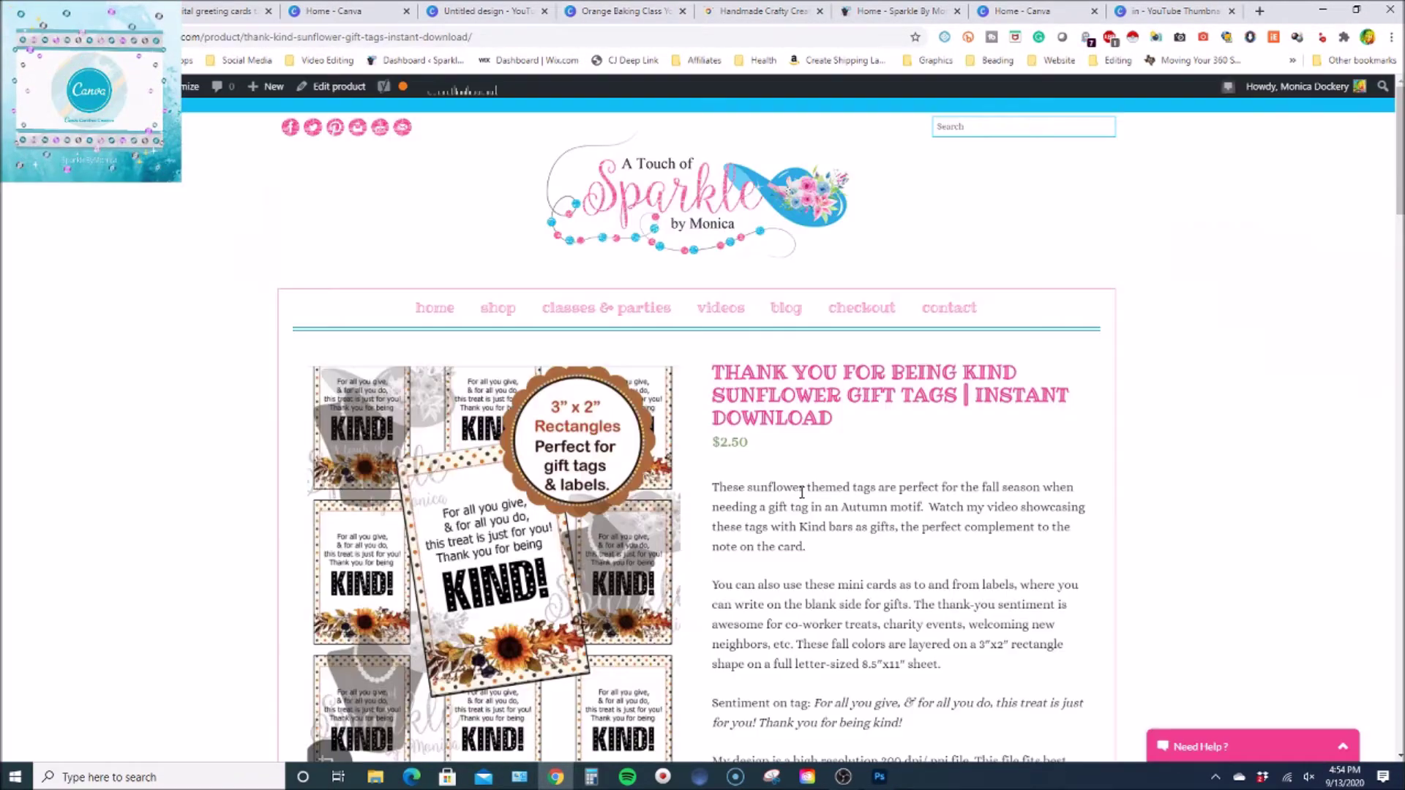
Examine the images and description of the Thank You for Being Kind sunflower gift tags on the product page.
{"action": "scroll", "coordinate": [805, 492], "scroll_direction": "down", "scroll_amount": 2}
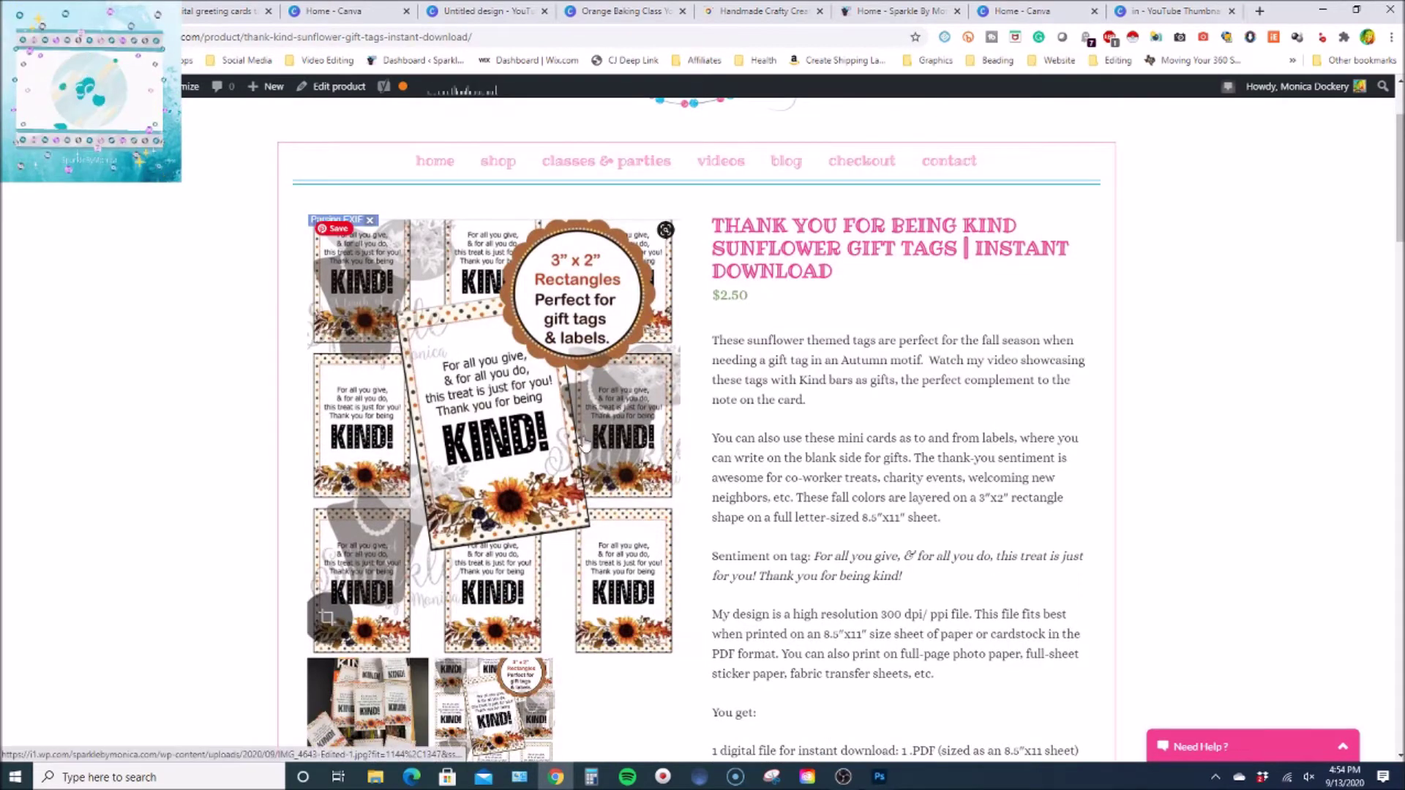
{"action": "scroll", "coordinate": [667, 477], "scroll_direction": "up", "scroll_amount": 2}
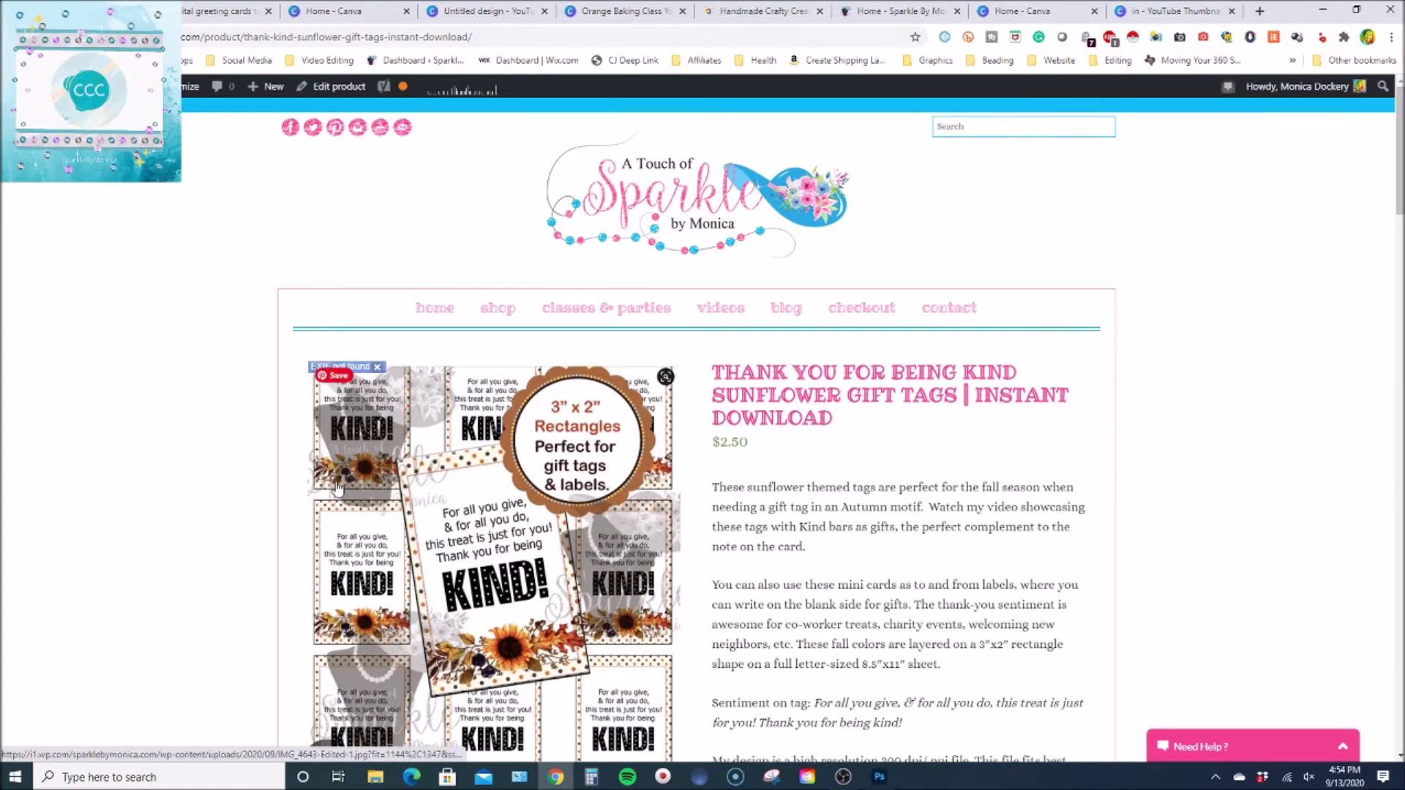
{"action": "scroll", "coordinate": [343, 490], "scroll_direction": "down", "scroll_amount": 1}
{"action": "scroll", "coordinate": [343, 490], "scroll_direction": "down", "scroll_amount": 2}
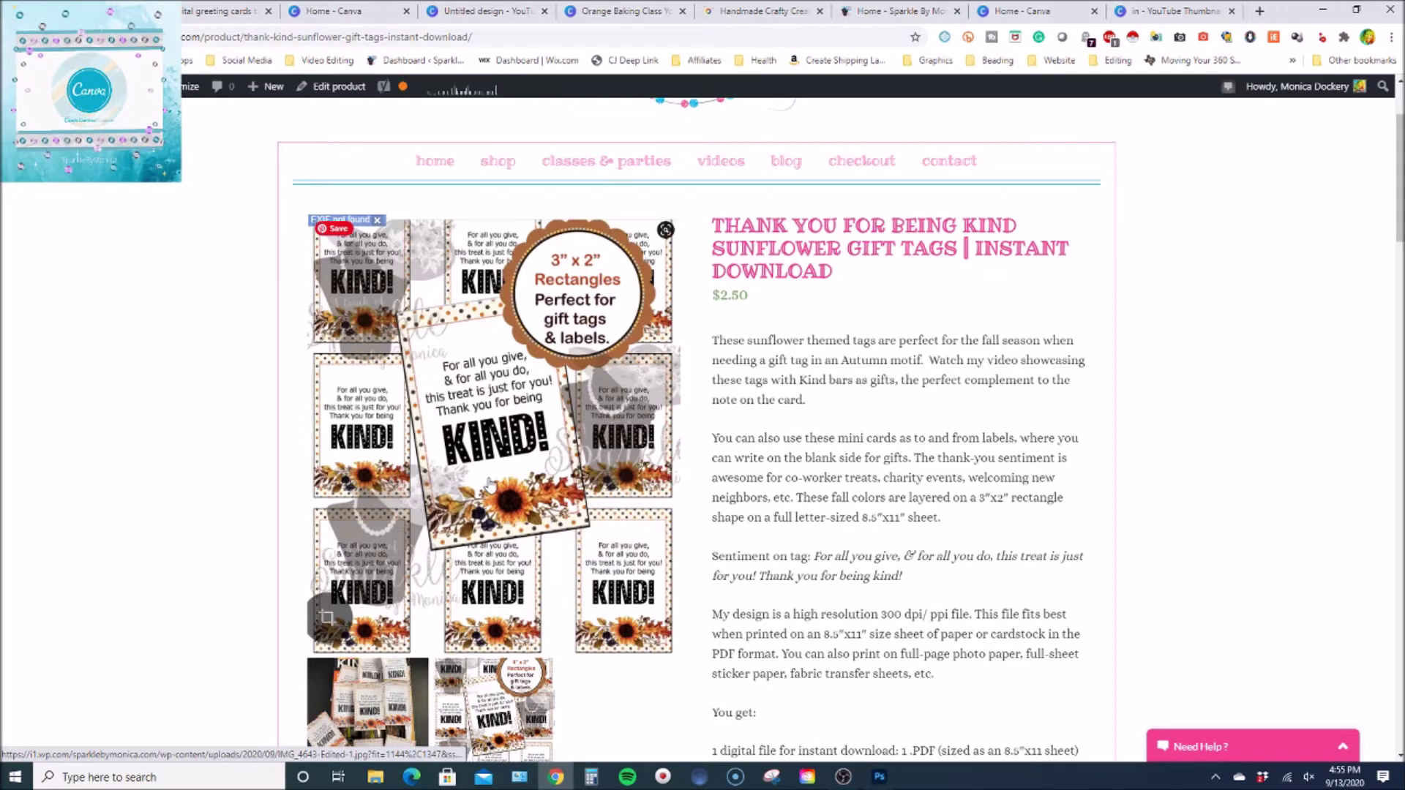
{"action": "scroll", "coordinate": [344, 636], "scroll_direction": "up", "scroll_amount": 2}
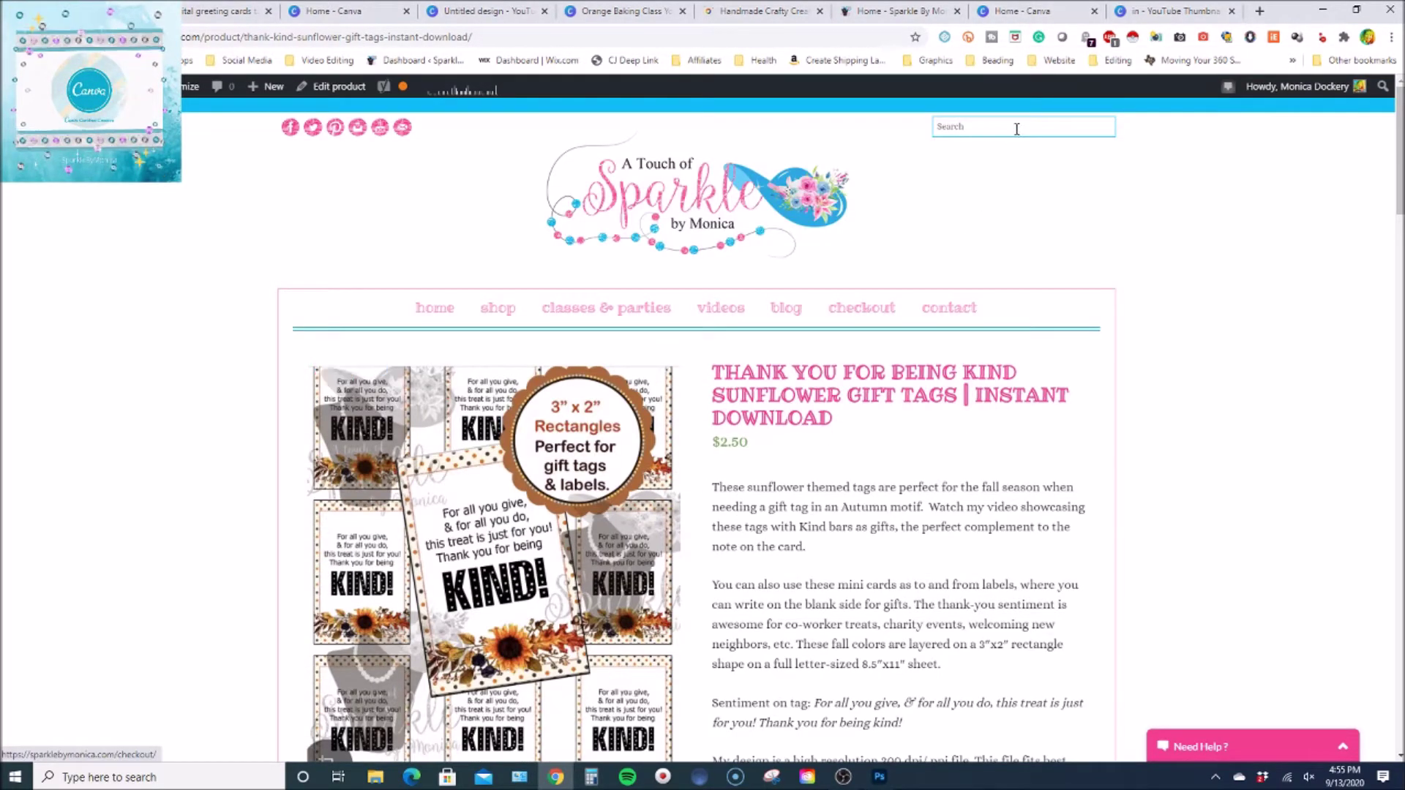
Switch to Photoshop and hide and reshow the KIND! text layer in the label group to see which text it holds.
{"action": "left_click", "coordinate": [880, 777]}
{"action": "left_click", "coordinate": [935, 610]}
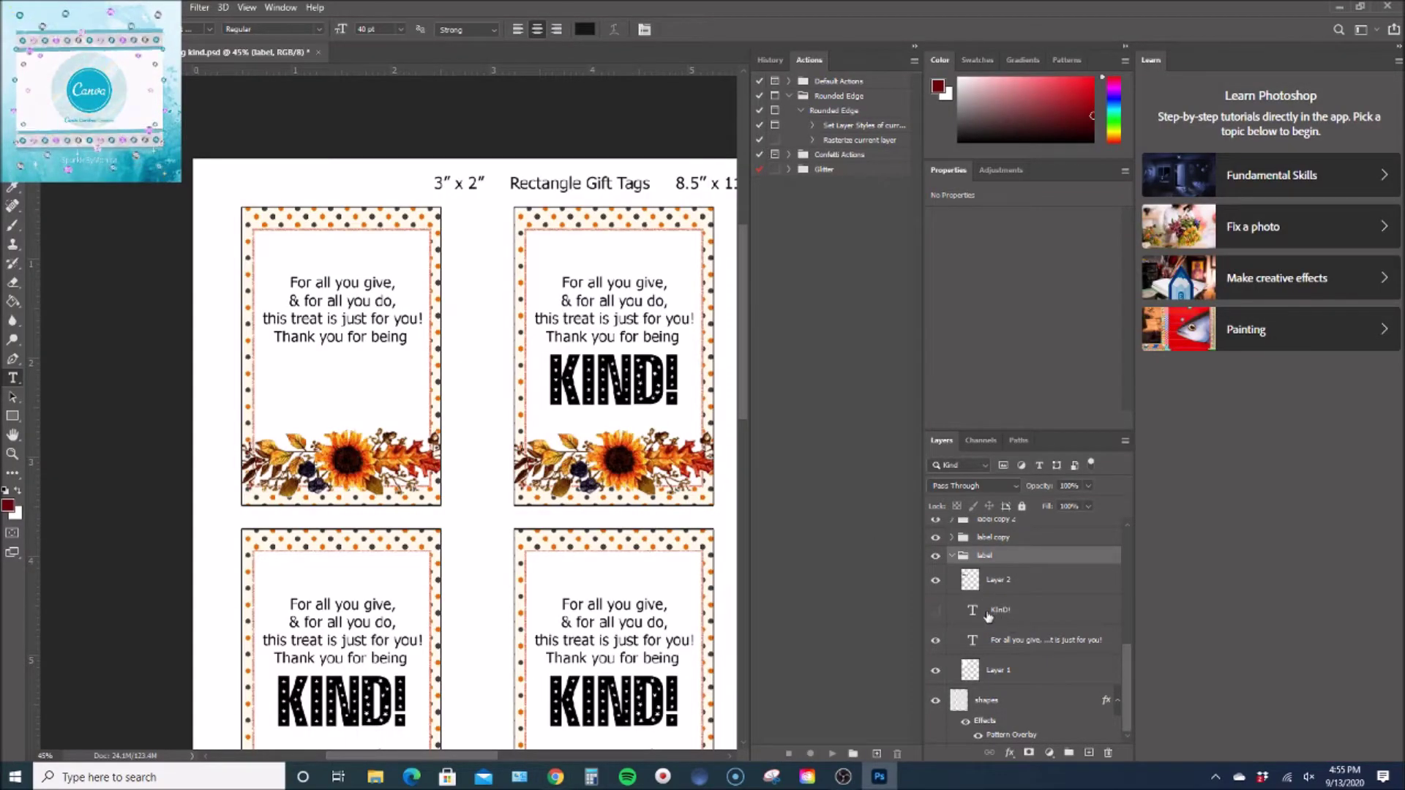
{"action": "left_click", "coordinate": [935, 612]}
Add a Stroke layer style to the KIND! text layer in the label group and display its settings.
{"action": "left_click", "coordinate": [1003, 611]}
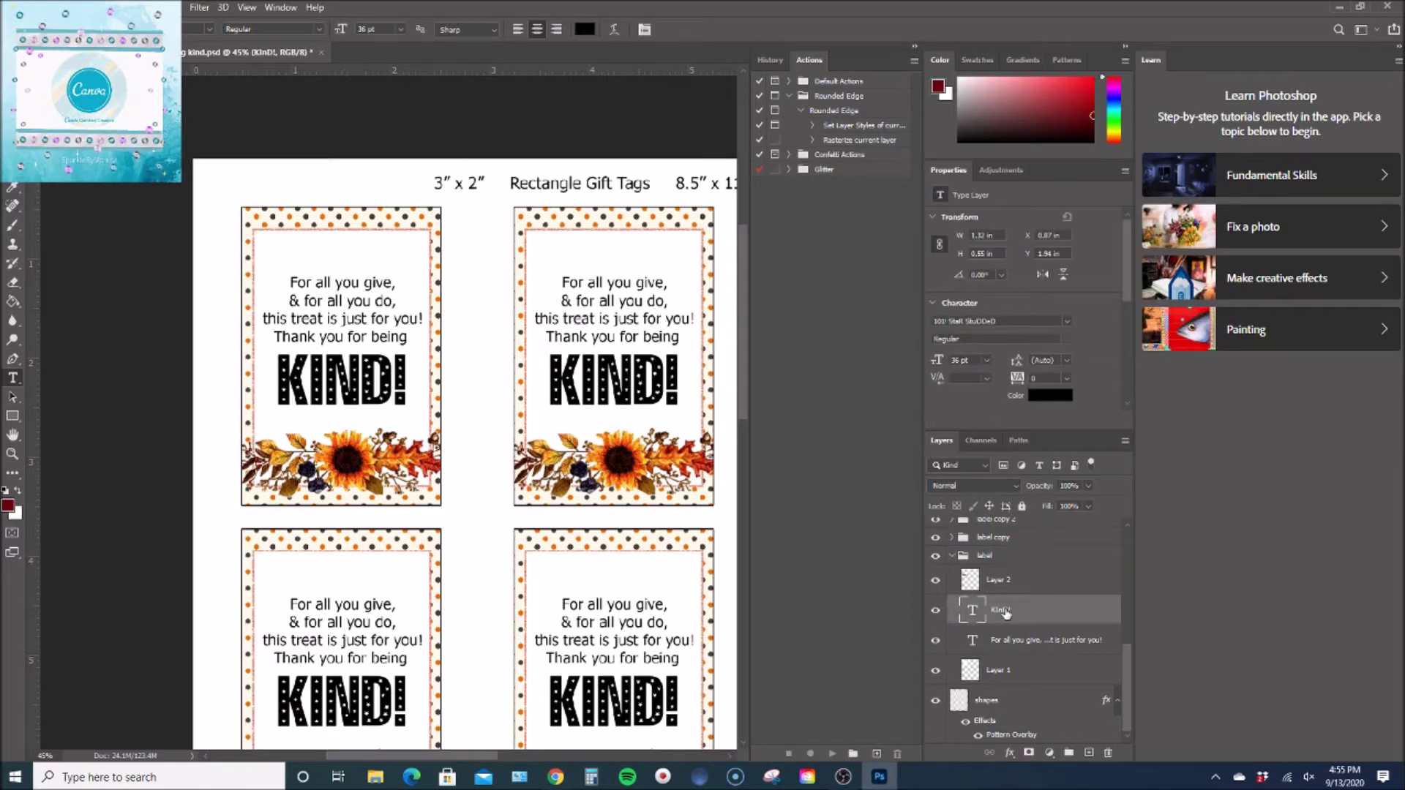
{"action": "right_click", "coordinate": [1006, 614]}
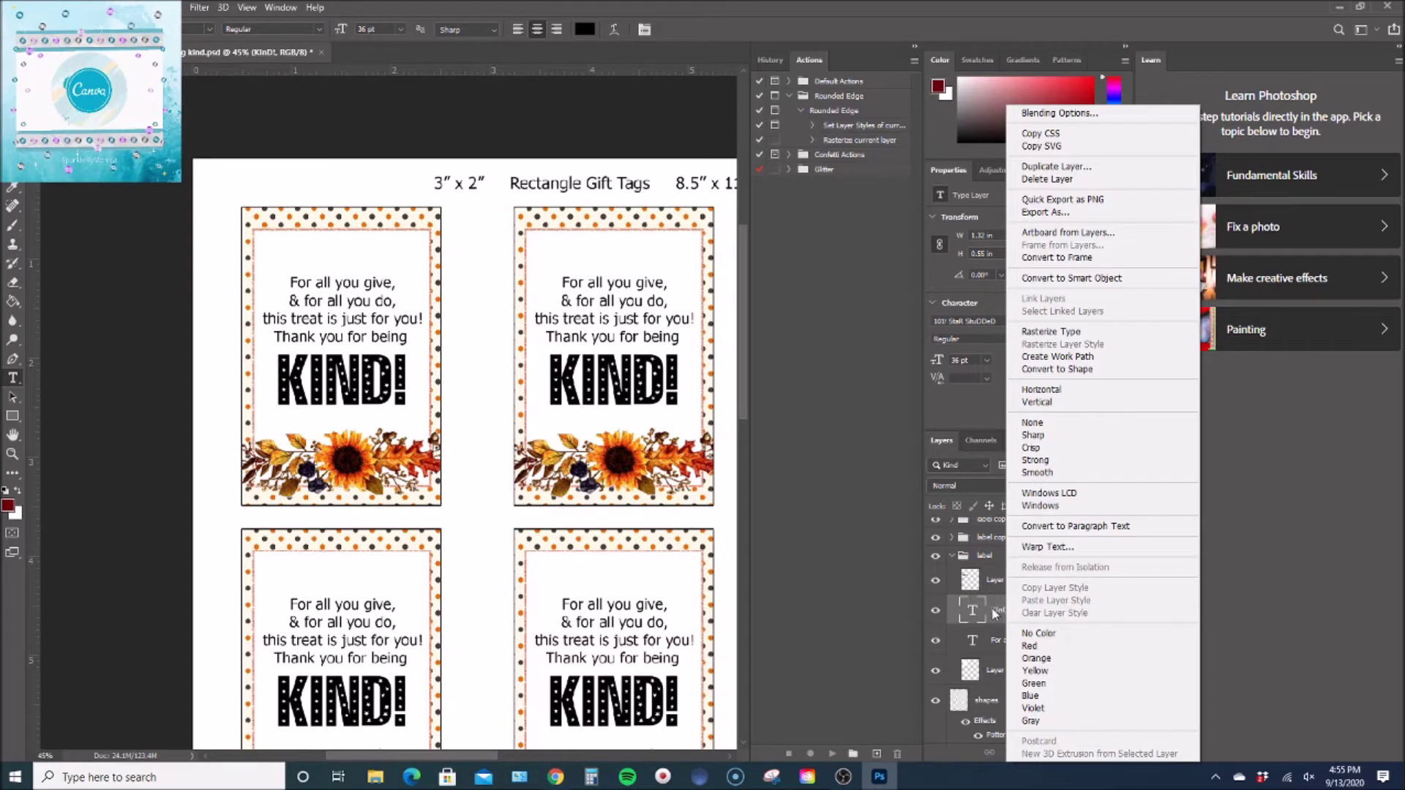
{"action": "left_click", "coordinate": [1053, 113]}
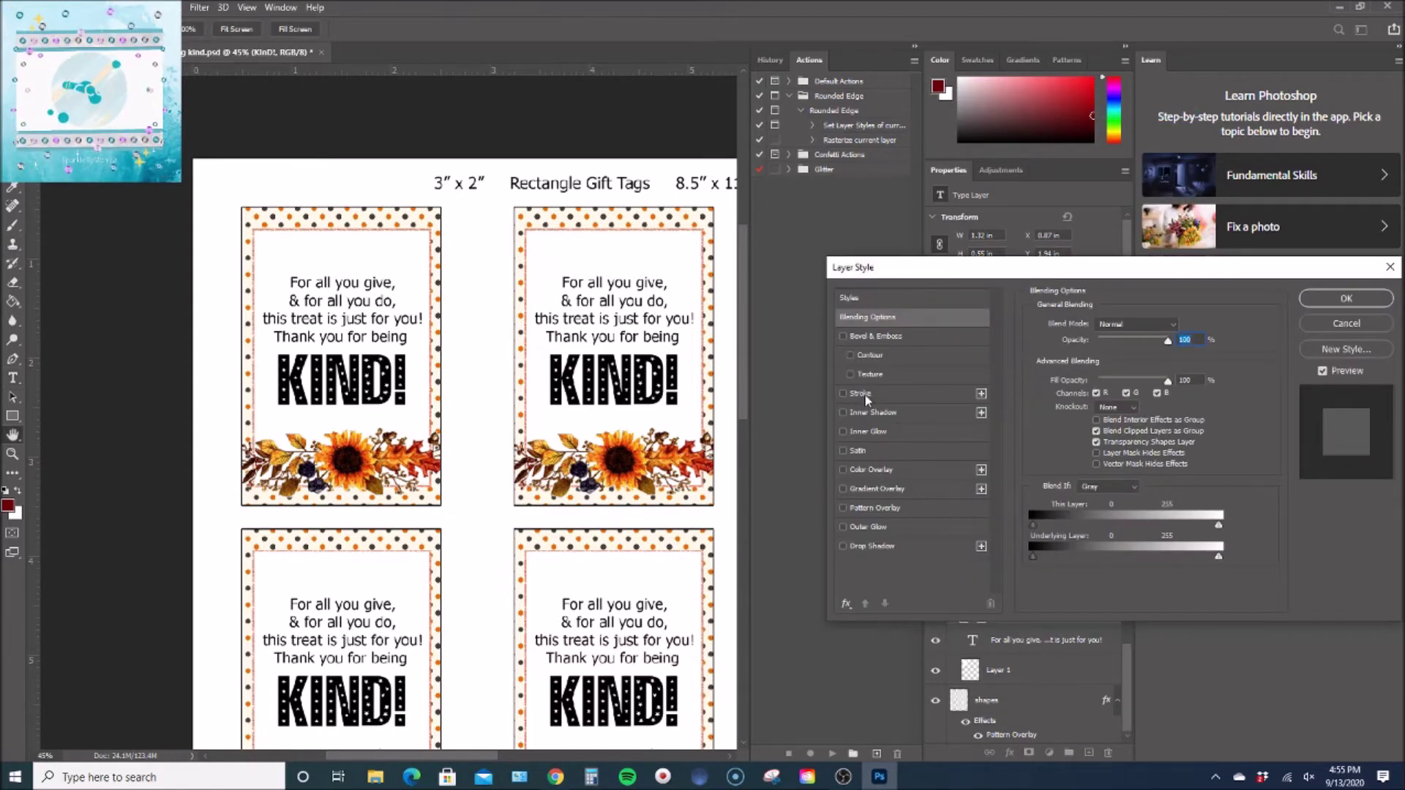
{"action": "left_click", "coordinate": [843, 393]}
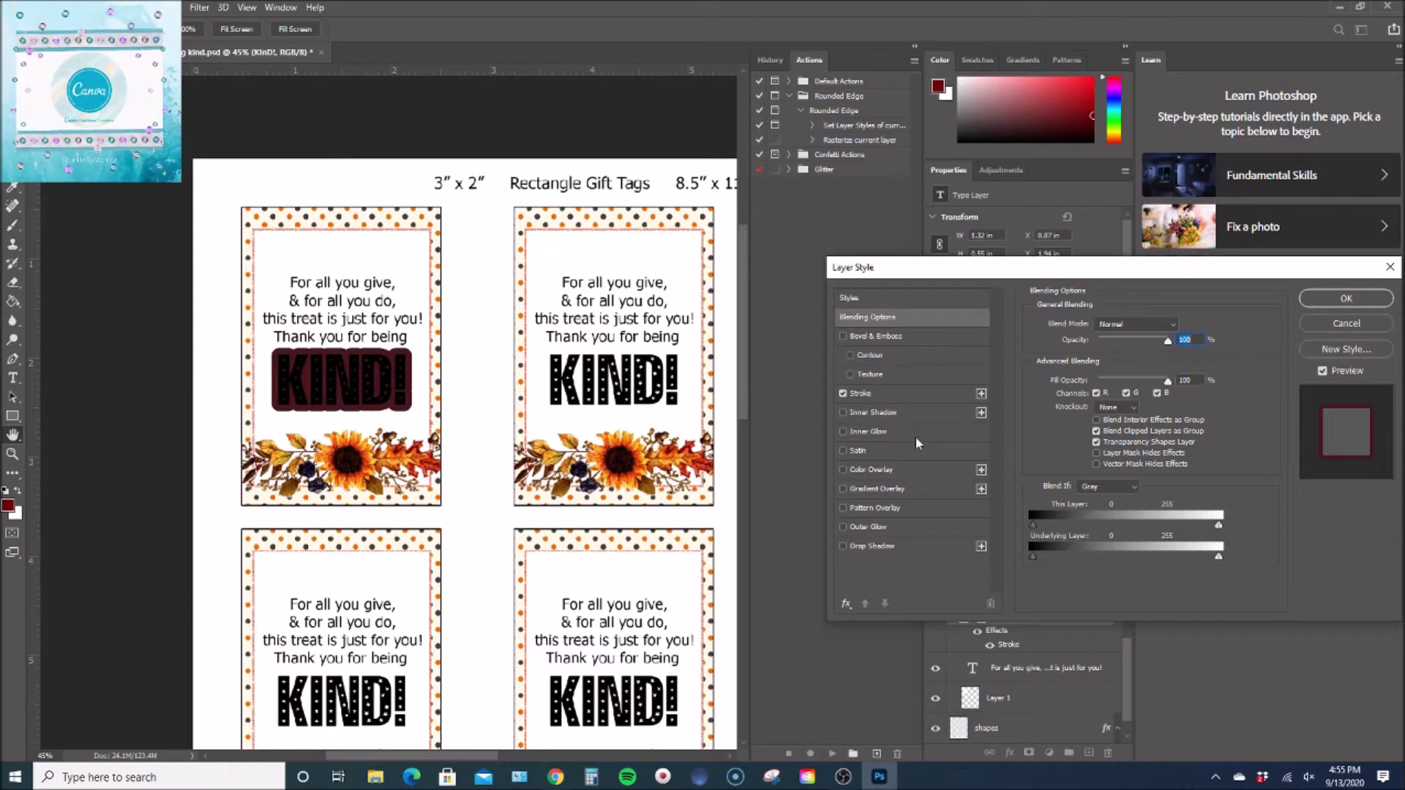
{"action": "left_click", "coordinate": [913, 393]}
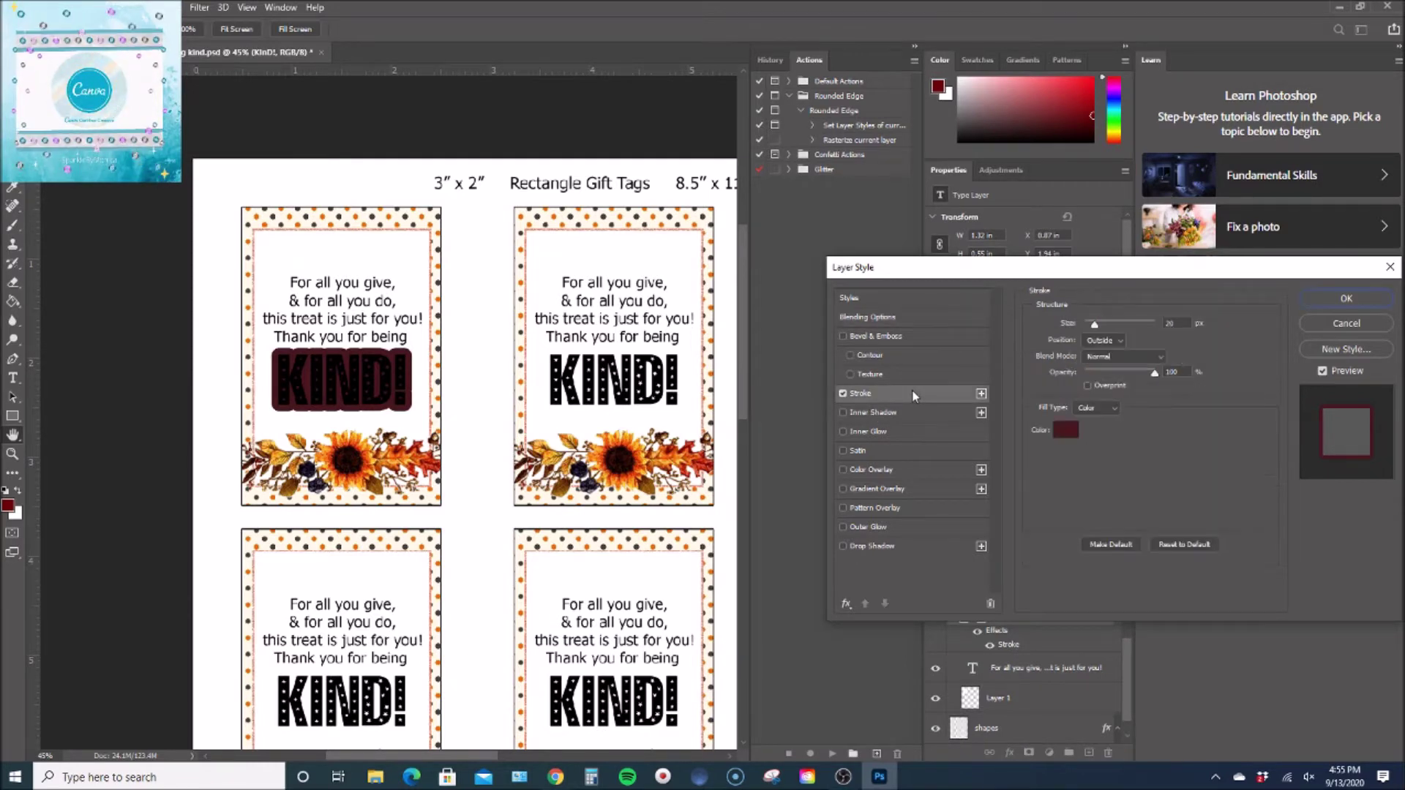
Change the stroke color of the KIND! text to bright yellow.
{"action": "left_click", "coordinate": [1066, 431]}
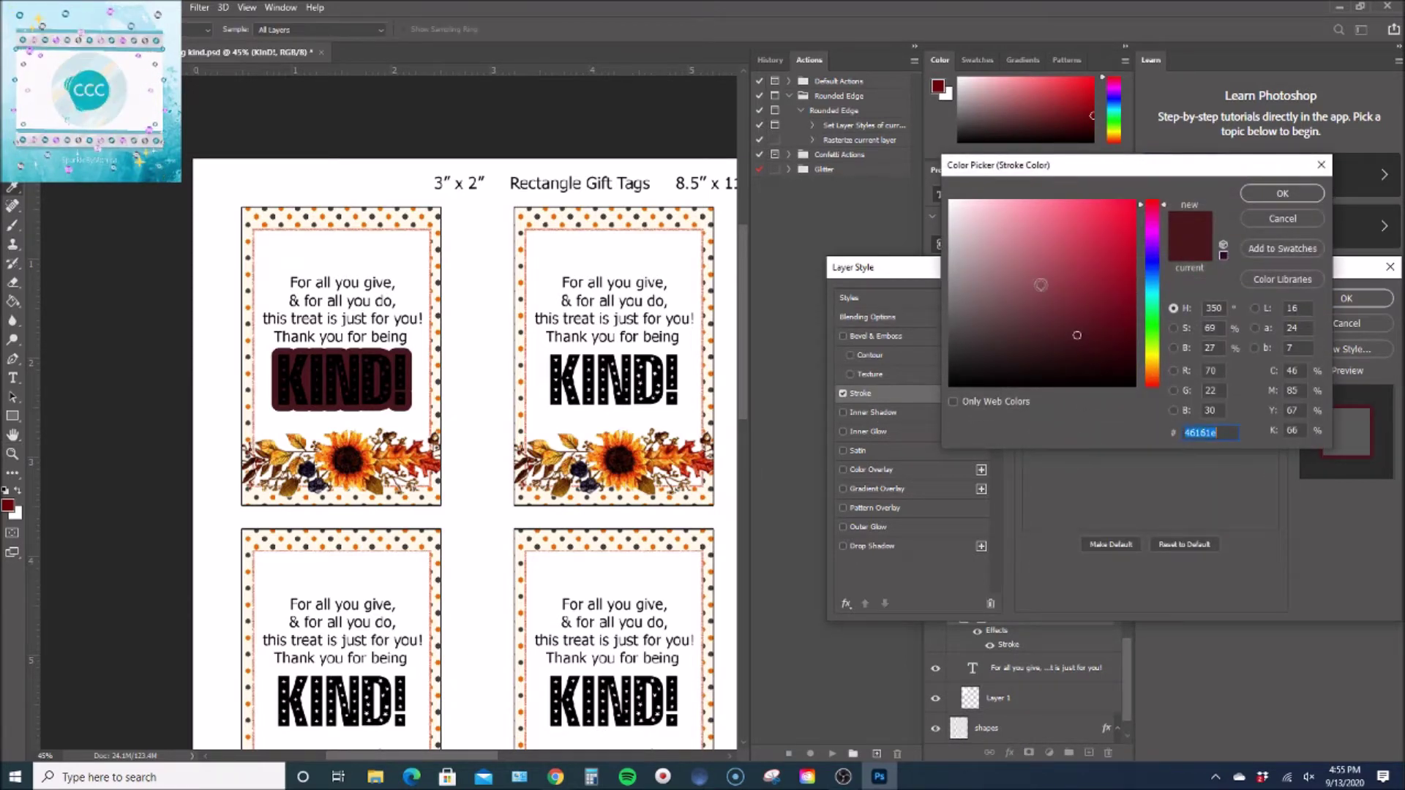
{"action": "left_click", "coordinate": [1152, 355]}
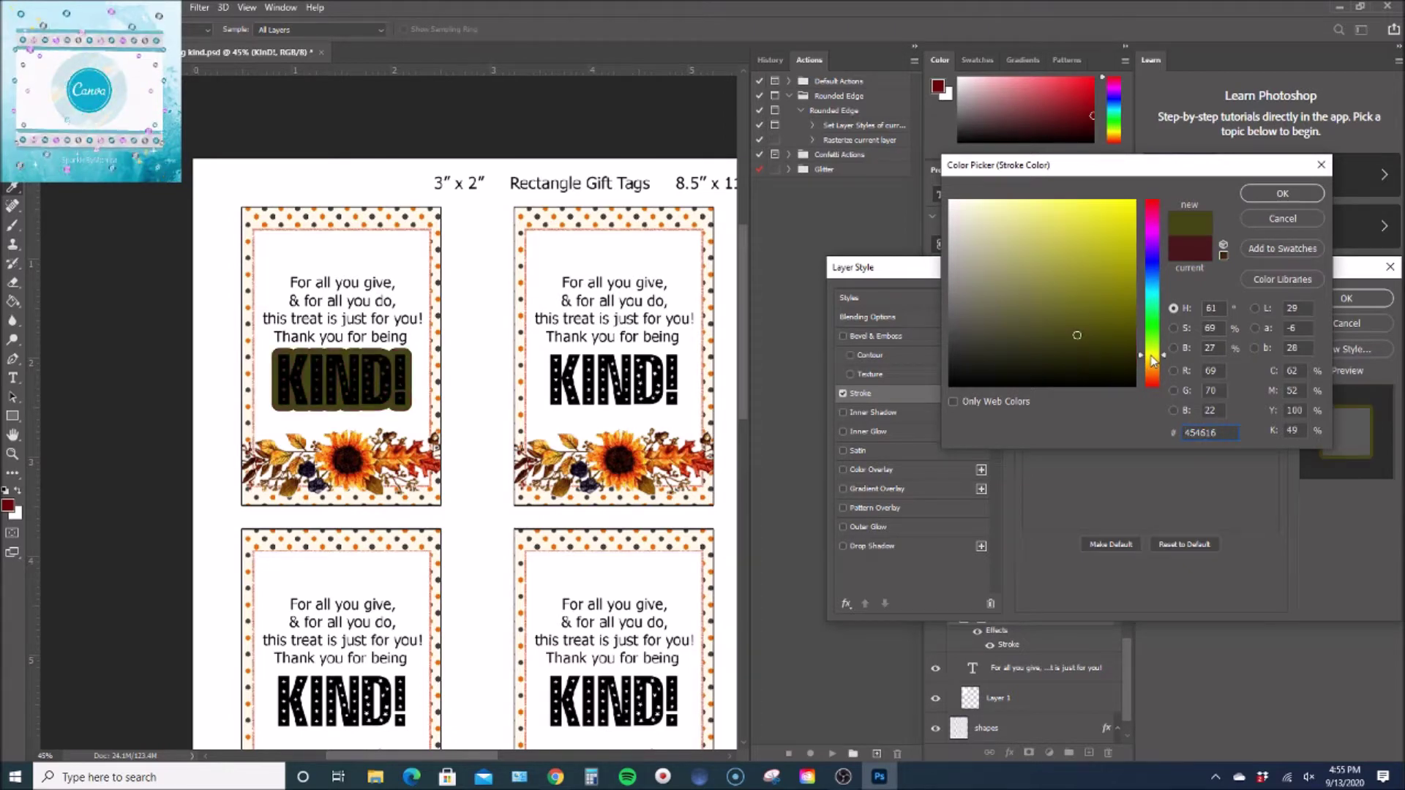
{"action": "key", "text": "Return"}
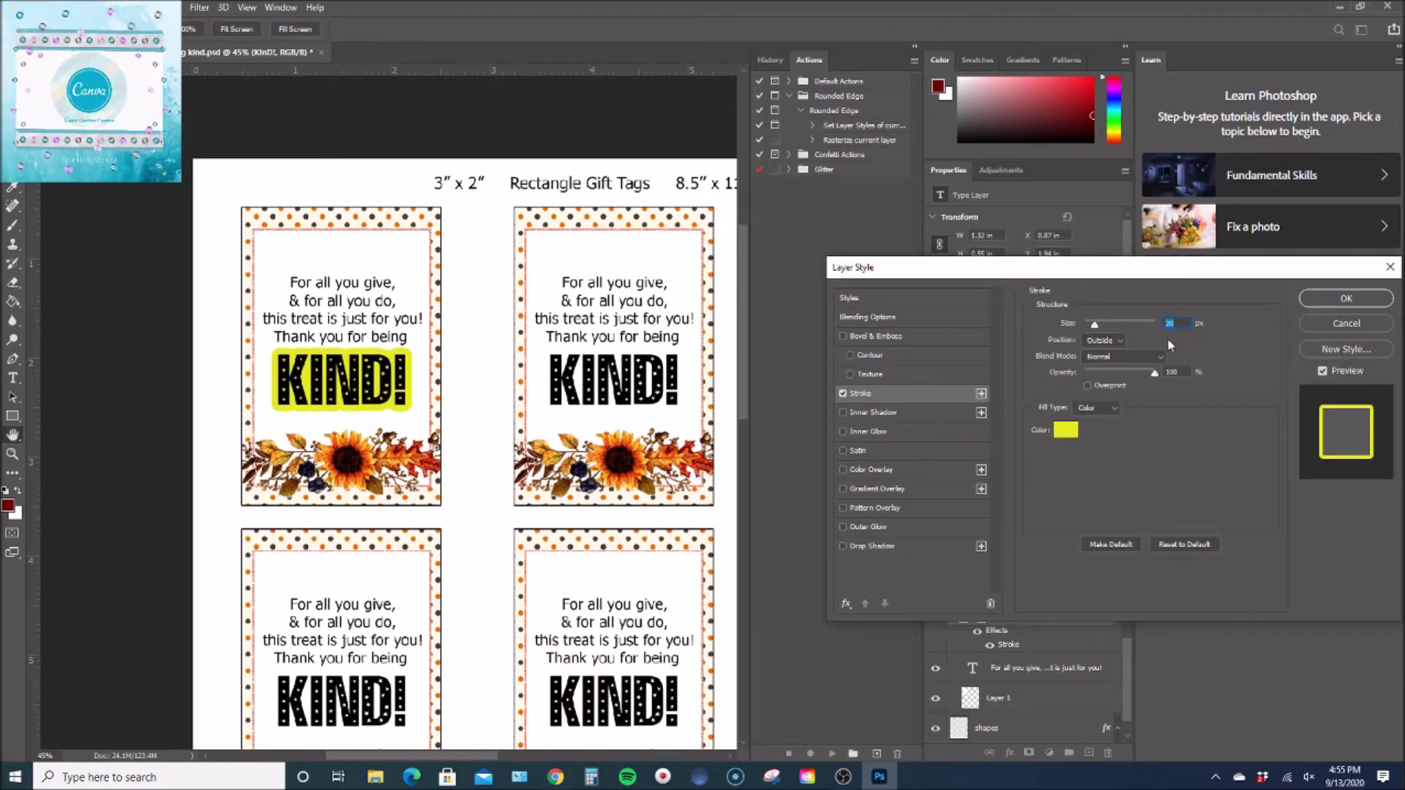
Apply a 10 px stroke to the KIND! text and reopen the effect to make the outline thinner still.
{"action": "type", "text": "10"}
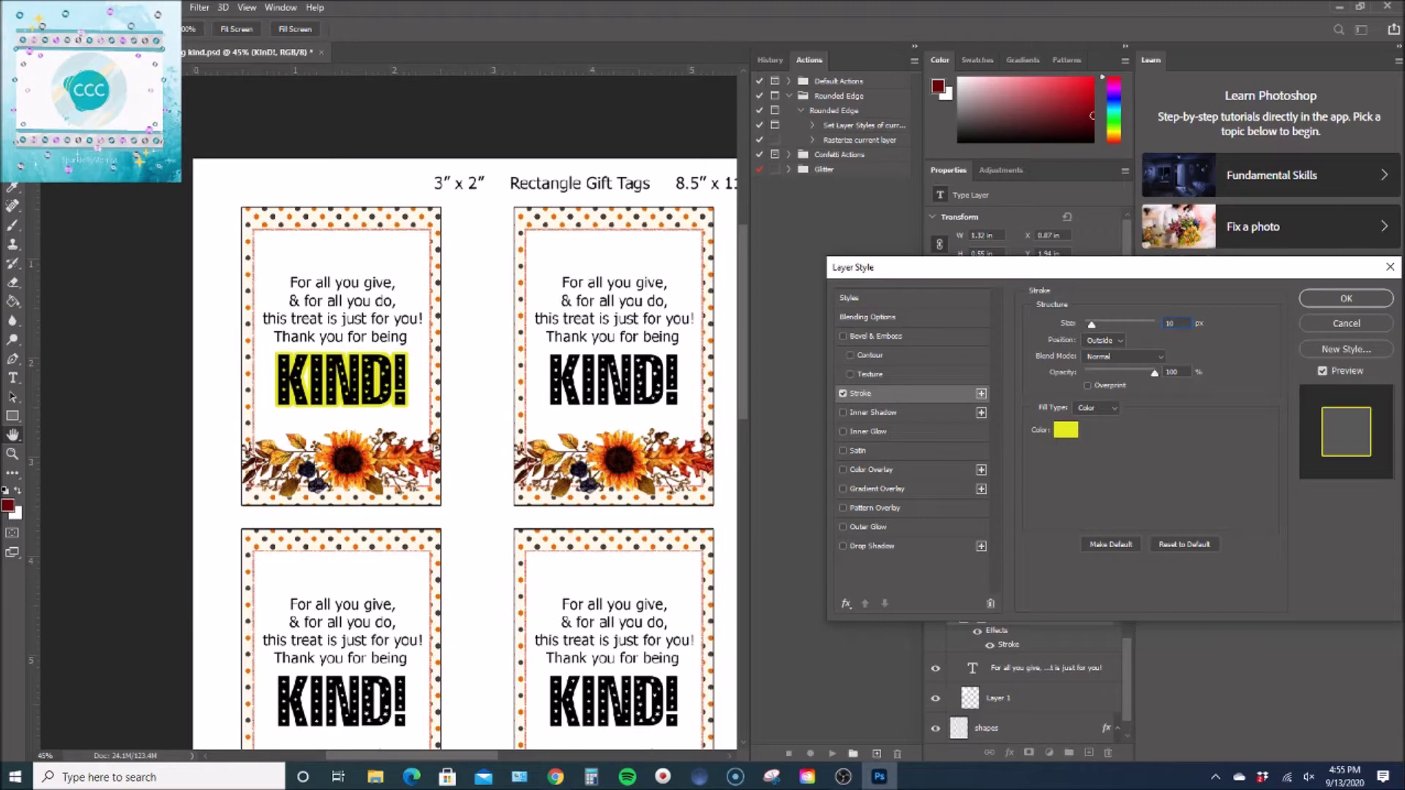
{"action": "key", "text": "Return"}
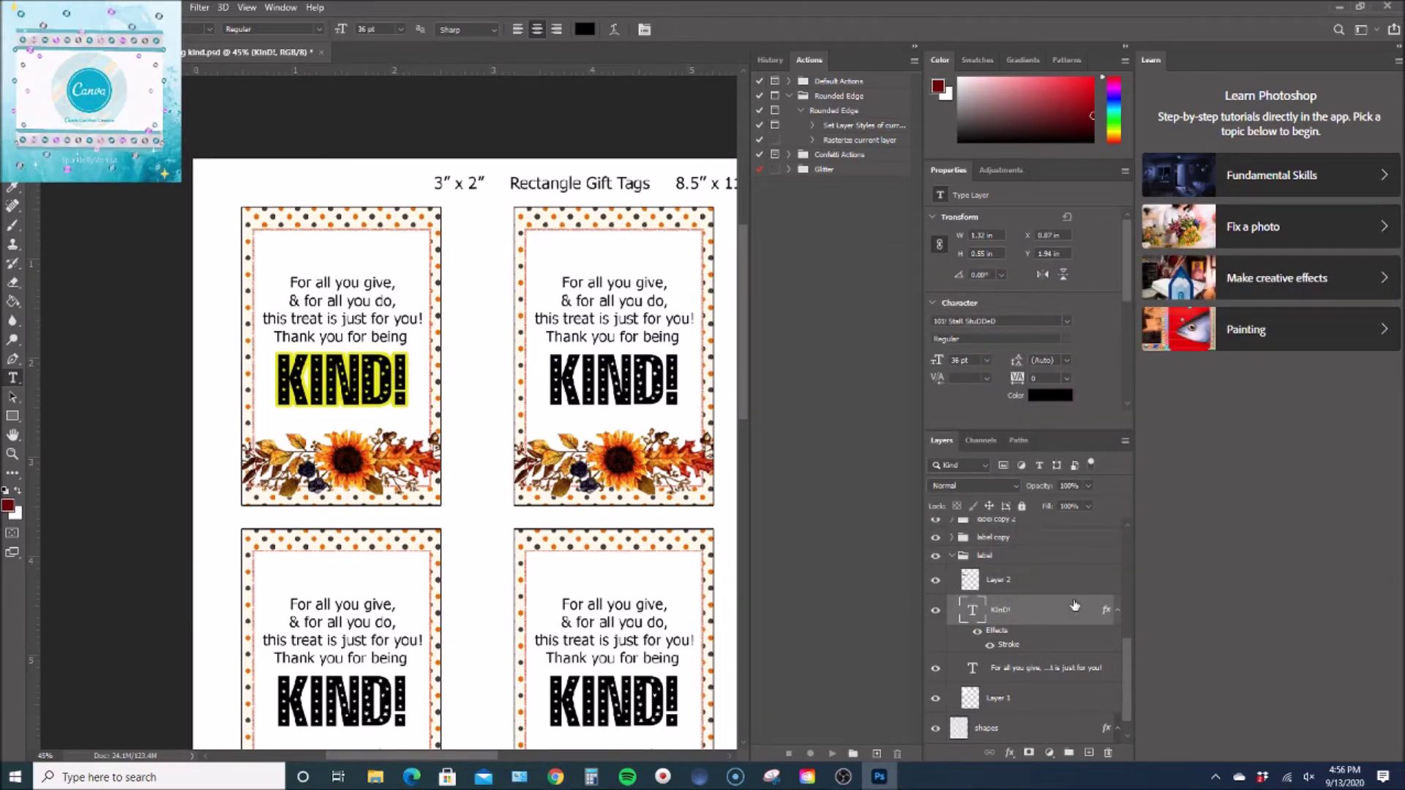
{"action": "double_click", "coordinate": [1016, 647]}
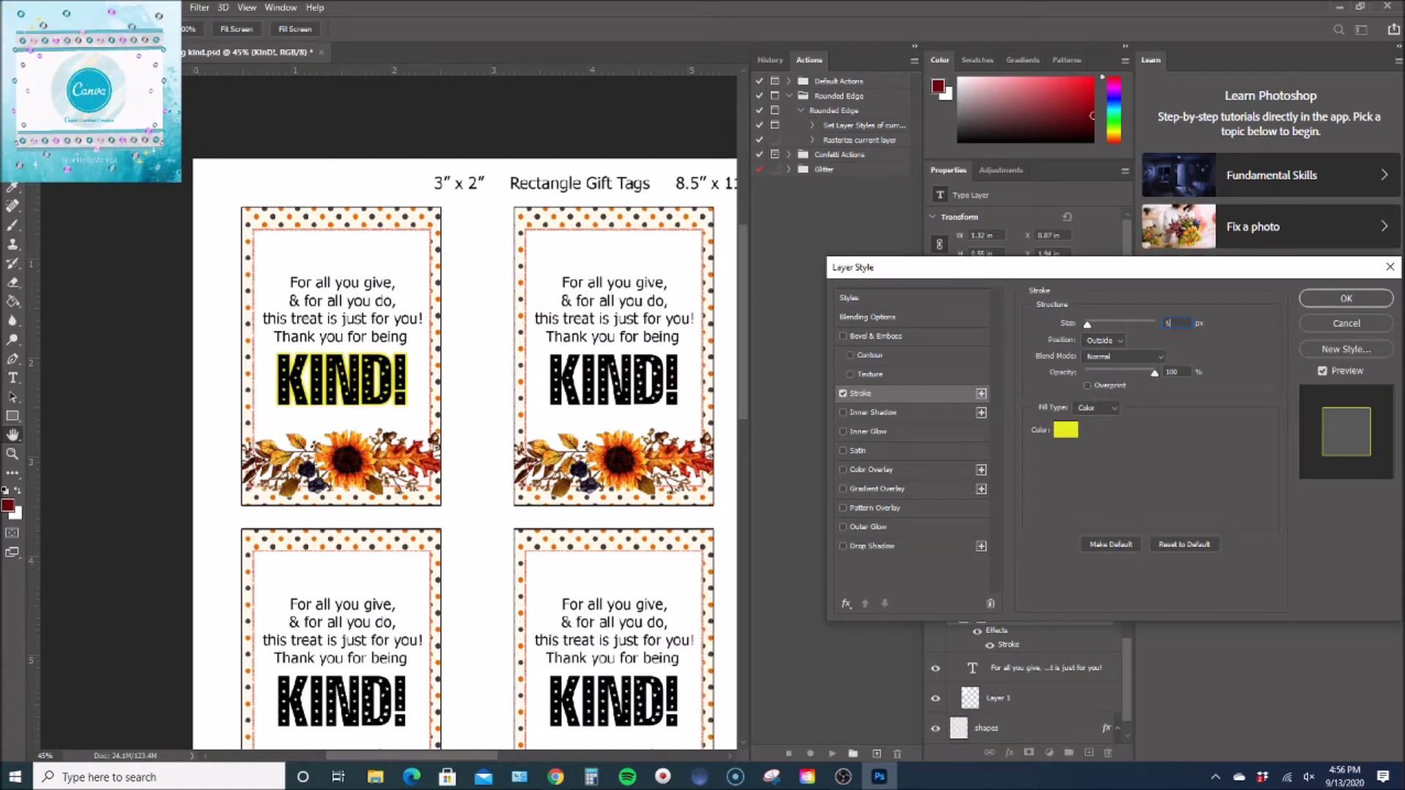
{"action": "key", "text": "Return"}
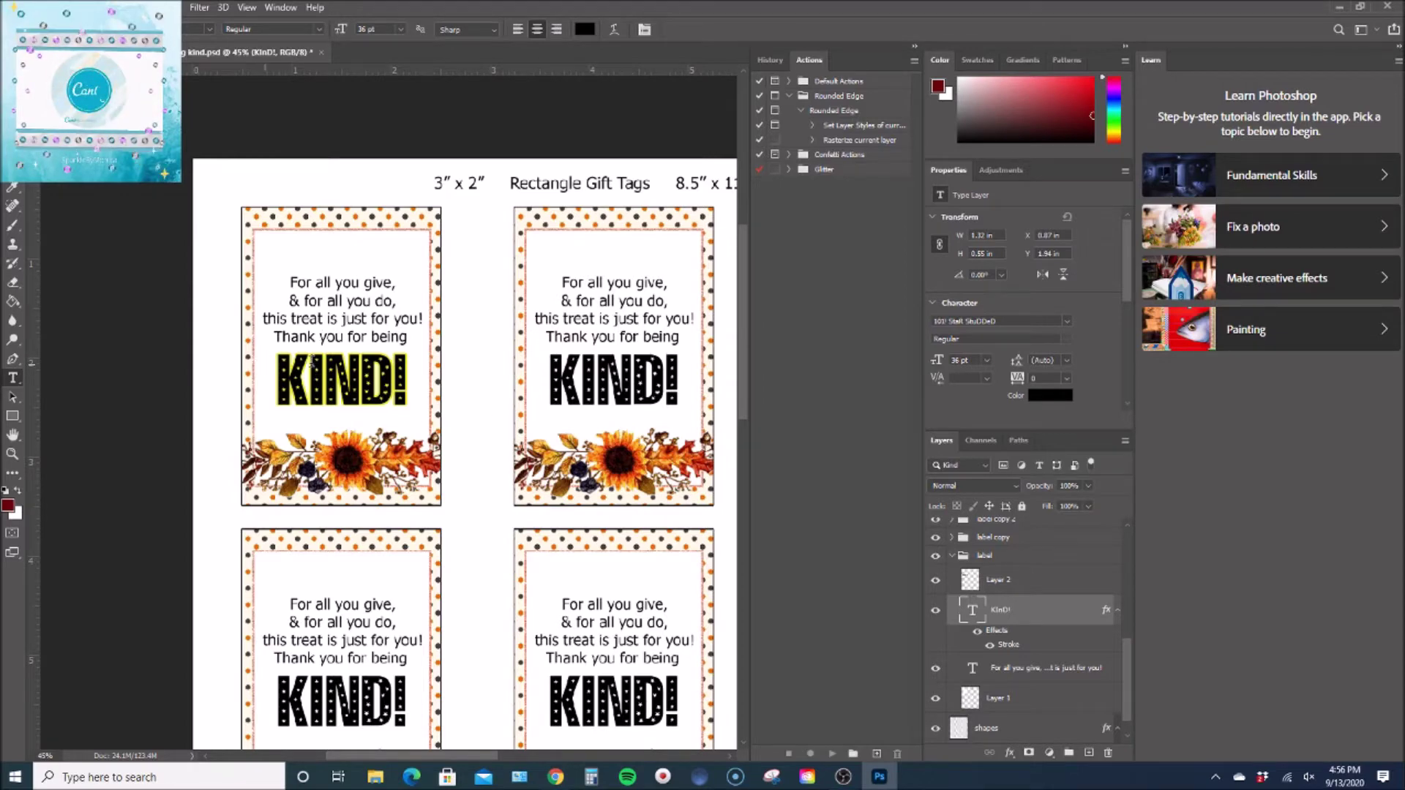
Switch to Canva and browse the available fonts for the KIND BAR TAGS text.
{"action": "left_click", "coordinate": [556, 777]}
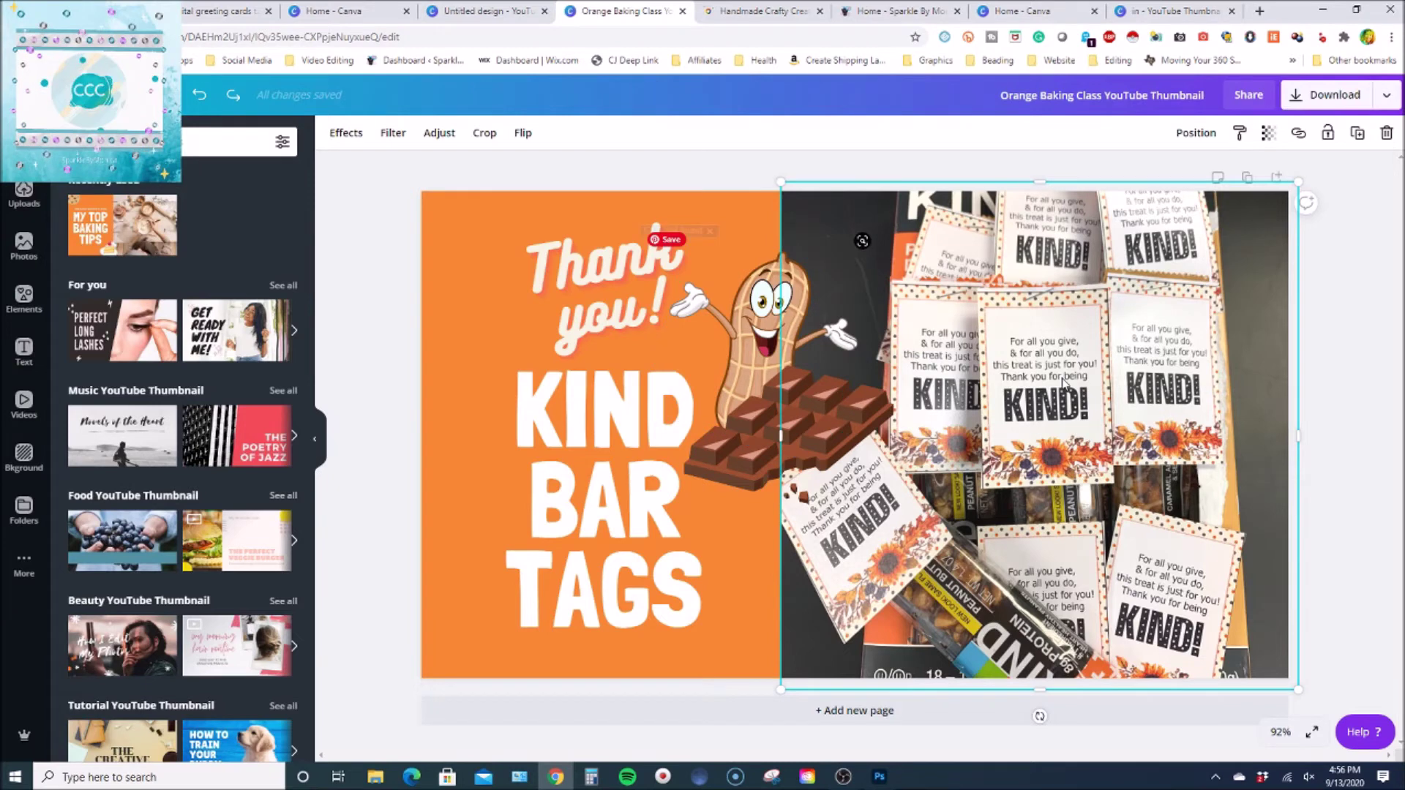
{"action": "left_click", "coordinate": [596, 483]}
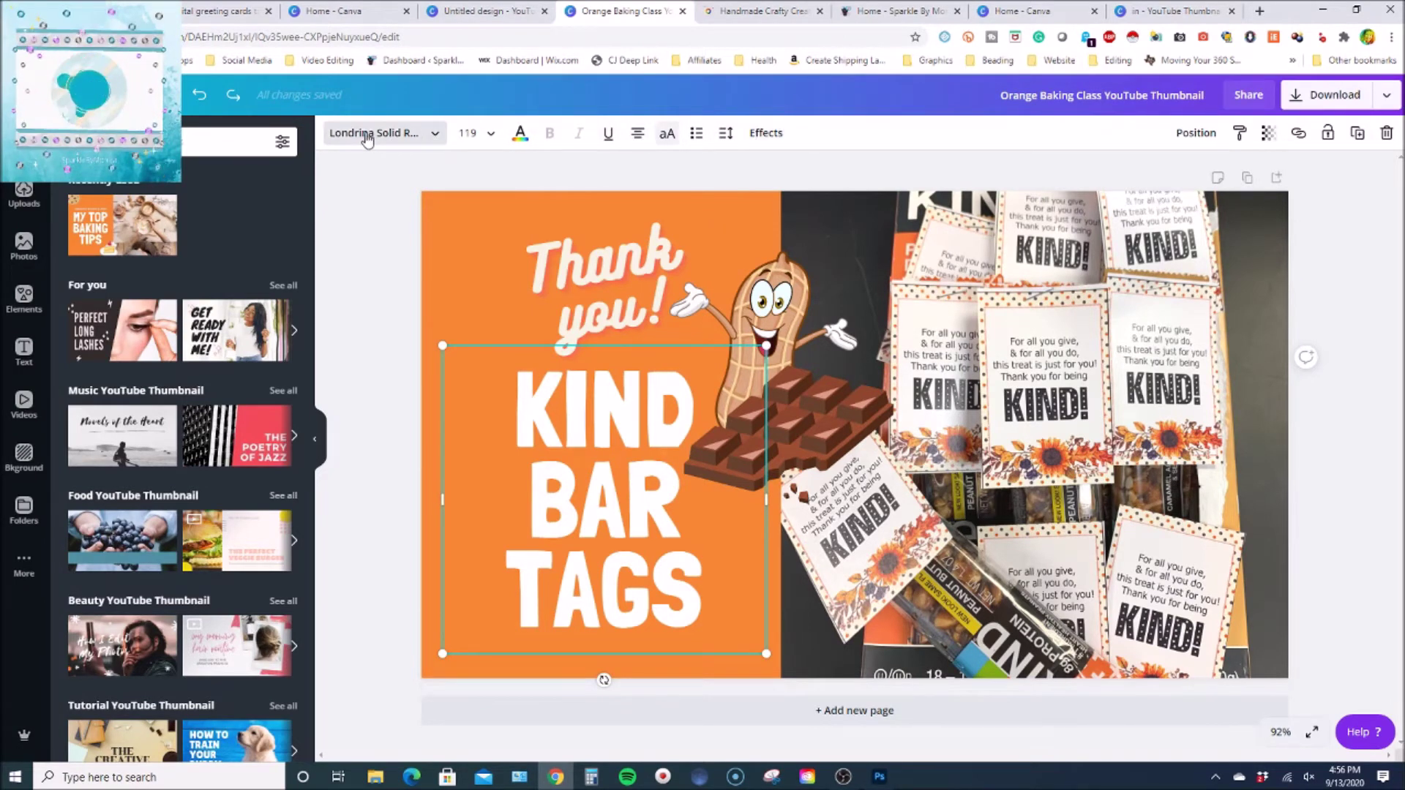
{"action": "left_click", "coordinate": [436, 135]}
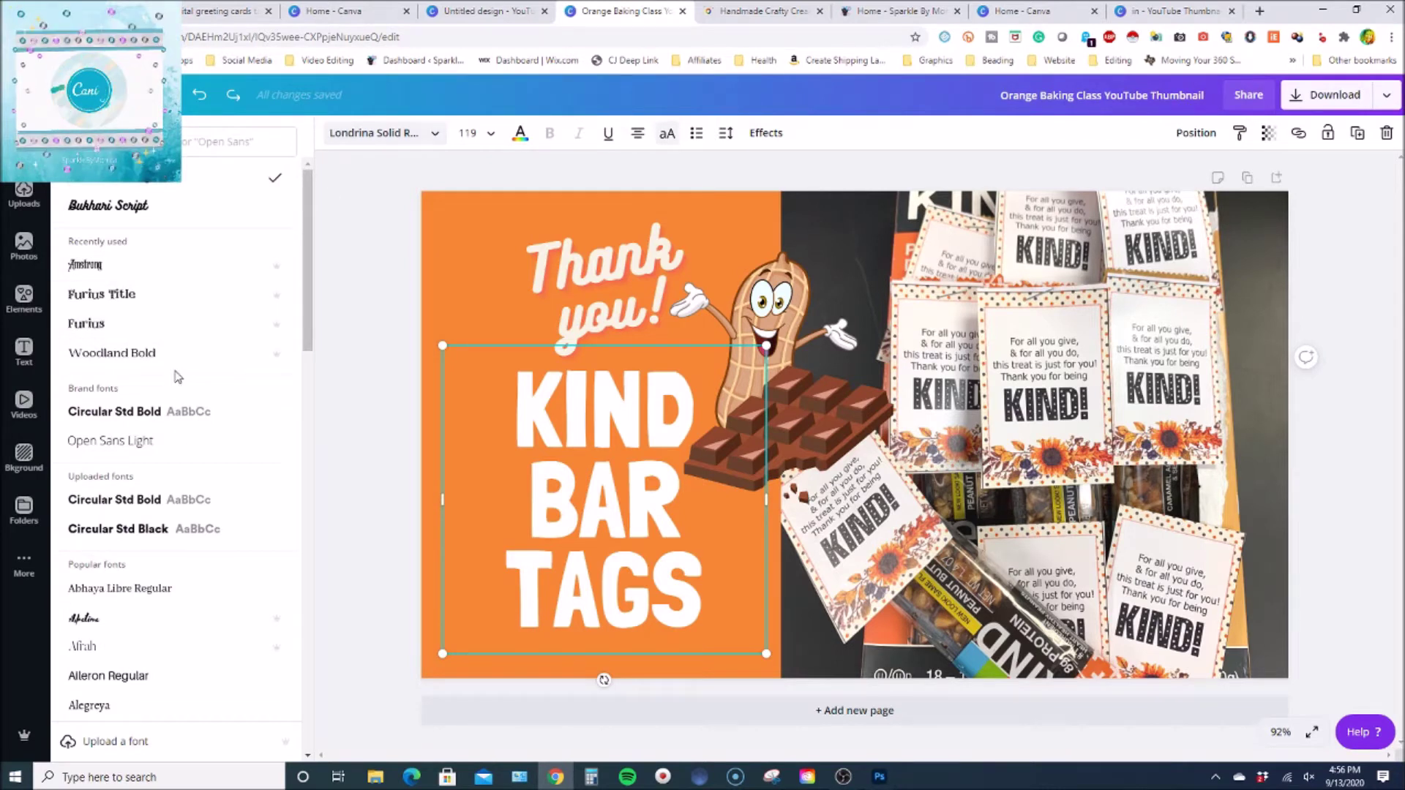
{"action": "scroll", "coordinate": [178, 377], "scroll_direction": "down", "scroll_amount": 12}
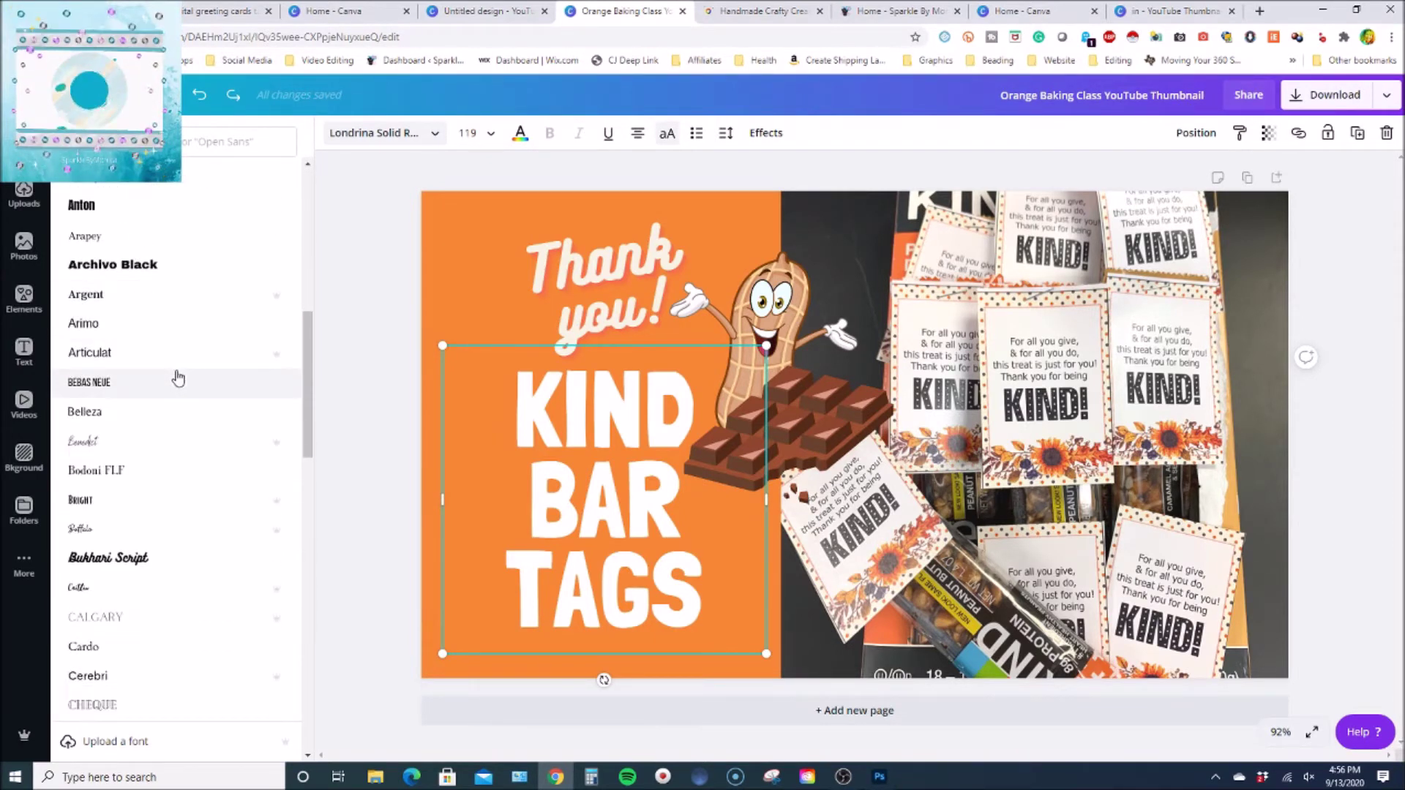
{"action": "scroll", "coordinate": [177, 378], "scroll_direction": "down", "scroll_amount": 3}
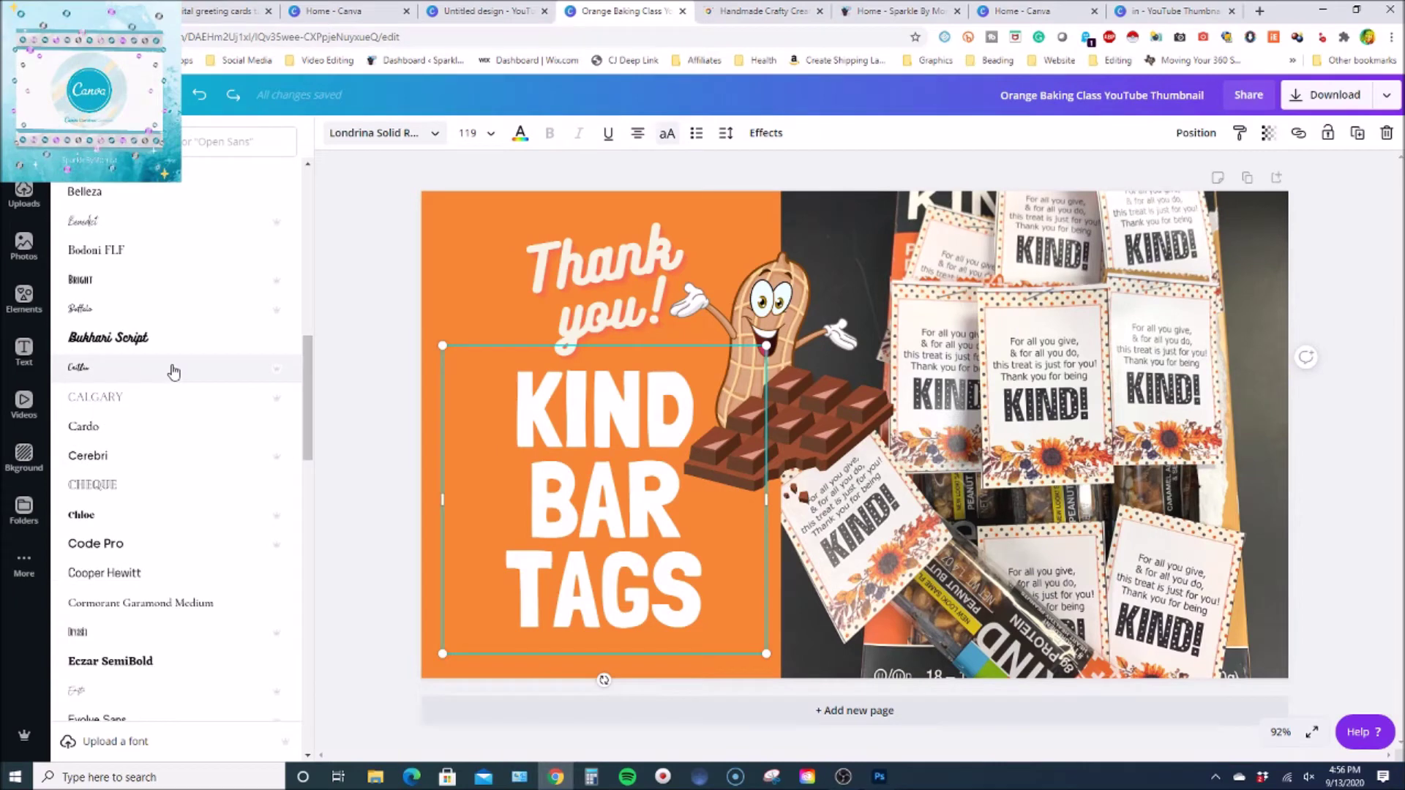
{"action": "scroll", "coordinate": [159, 446], "scroll_direction": "down", "scroll_amount": 2}
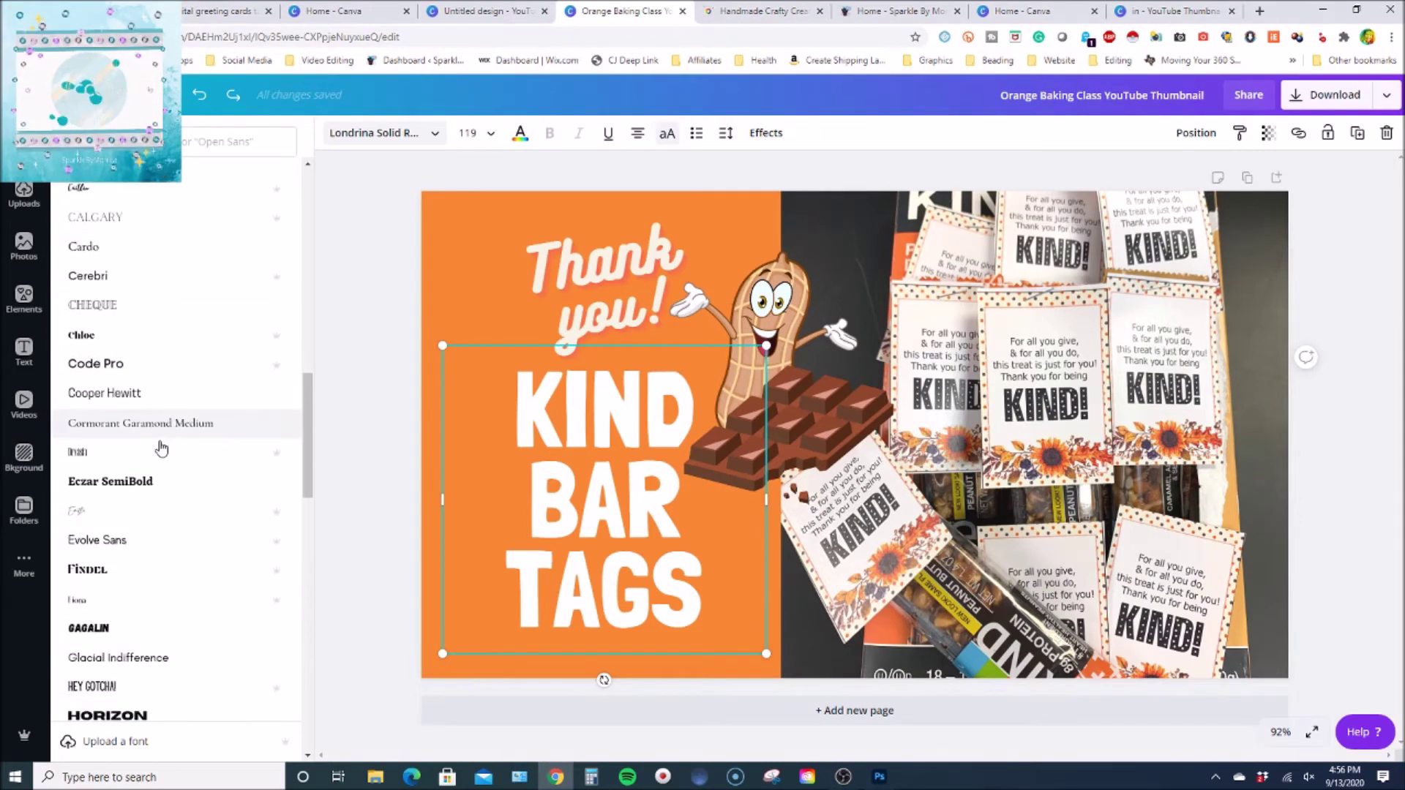
{"action": "scroll", "coordinate": [161, 448], "scroll_direction": "down", "scroll_amount": 2}
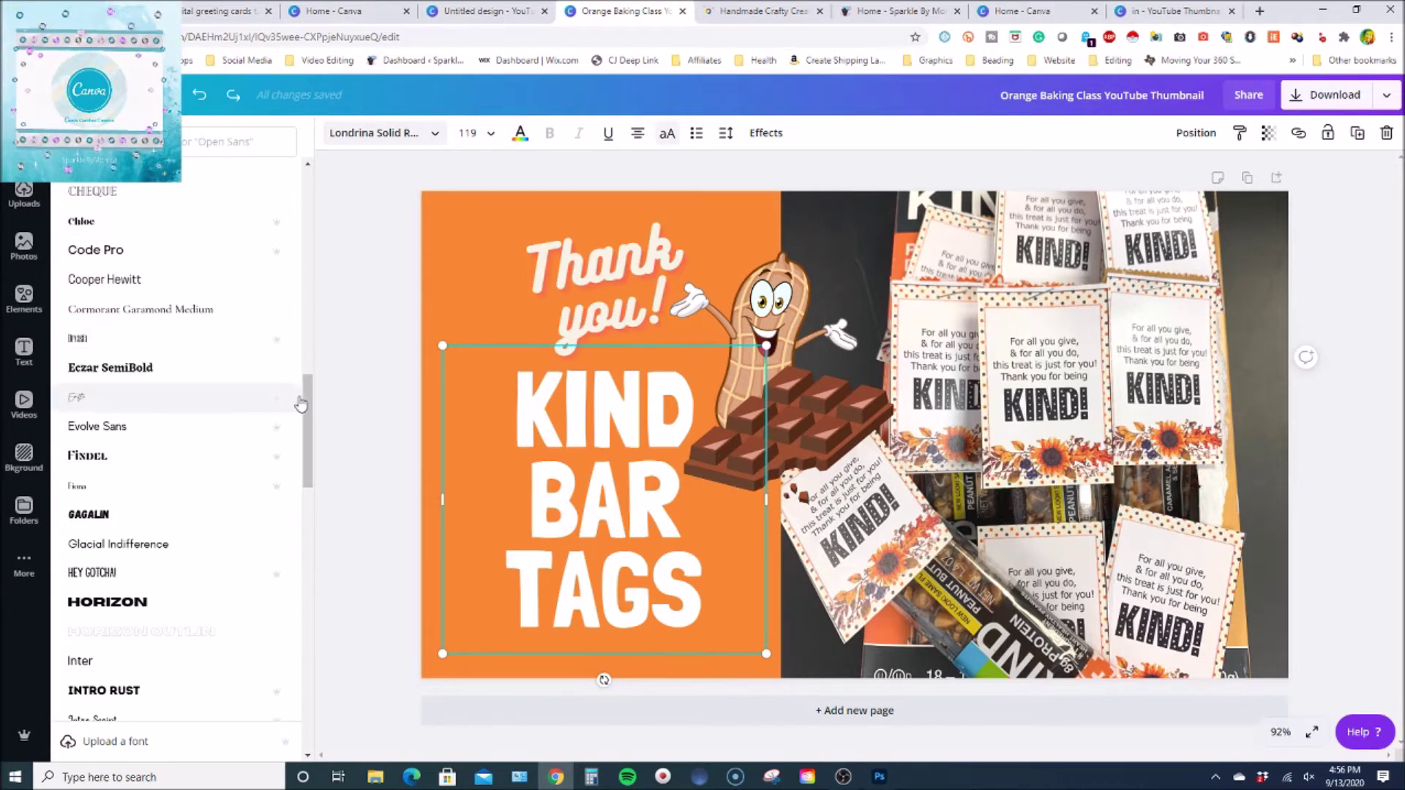
{"action": "mouse_move", "coordinate": [309, 406]}
{"action": "left_mouse_down"}
{"action": "mouse_move", "coordinate": [309, 439]}
{"action": "mouse_move", "coordinate": [309, 427]}
{"action": "left_mouse_up"}
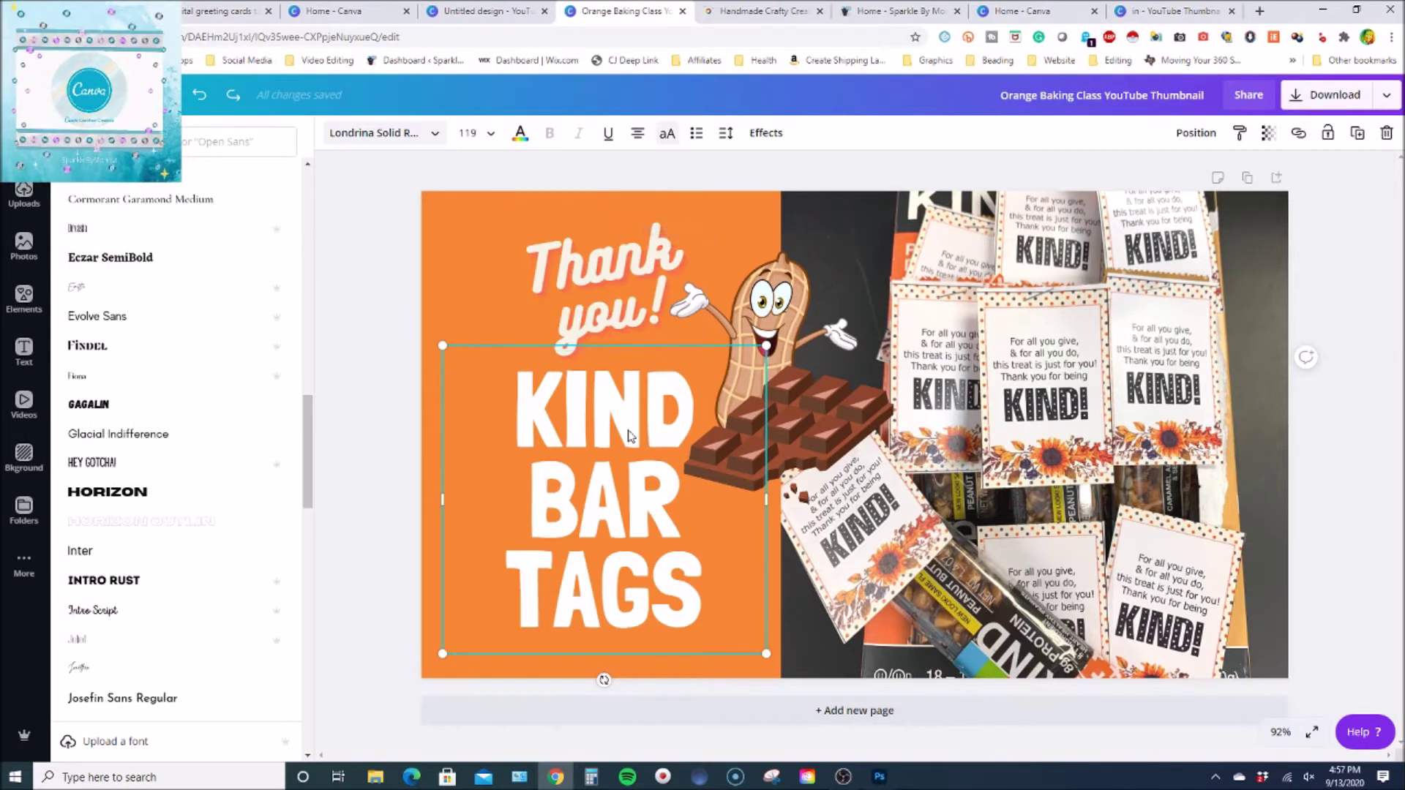
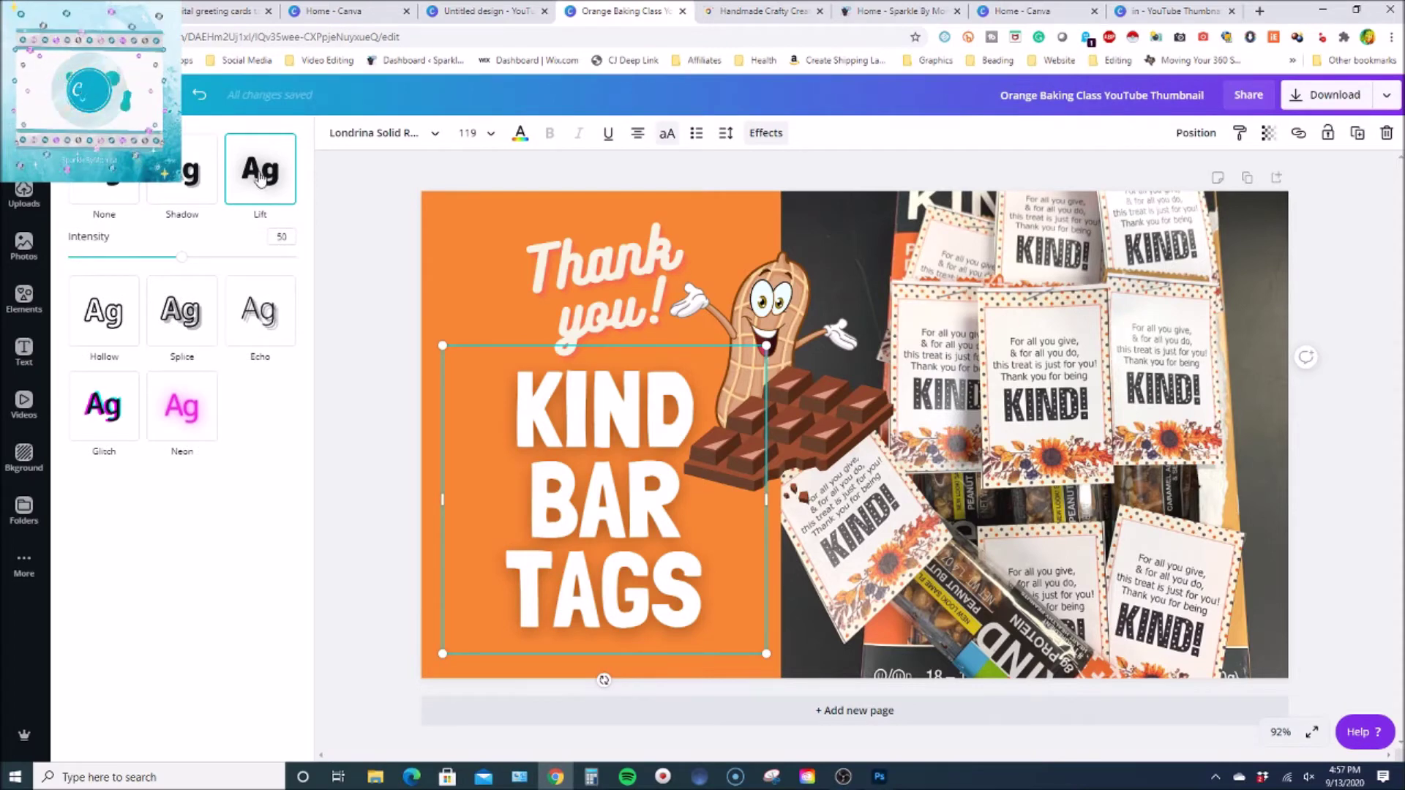
Try the Hollow, Echo, Glitch and Neon effects on the KIND BAR TAGS text.
{"action": "left_click", "coordinate": [106, 314]}
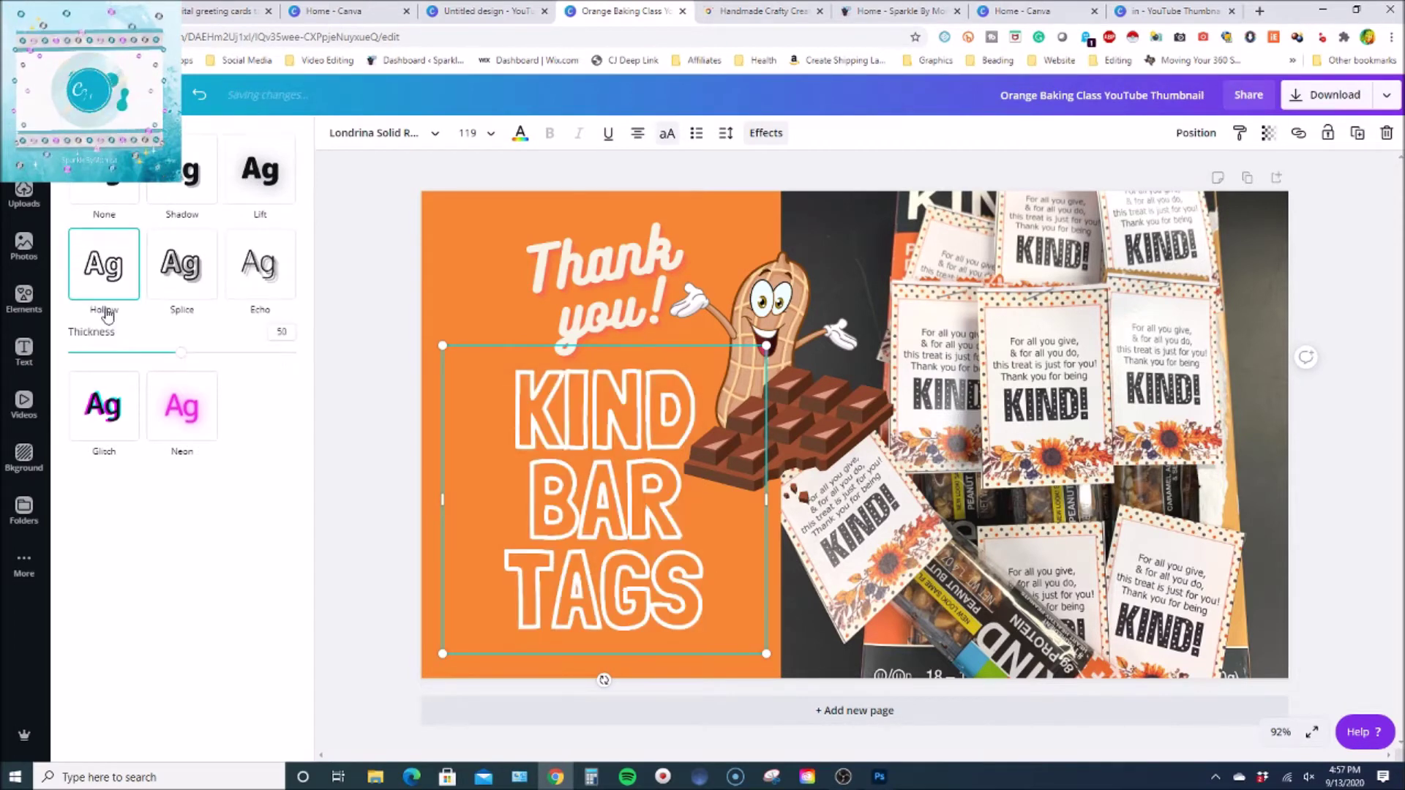
{"action": "left_click", "coordinate": [262, 264]}
{"action": "left_click", "coordinate": [100, 483]}
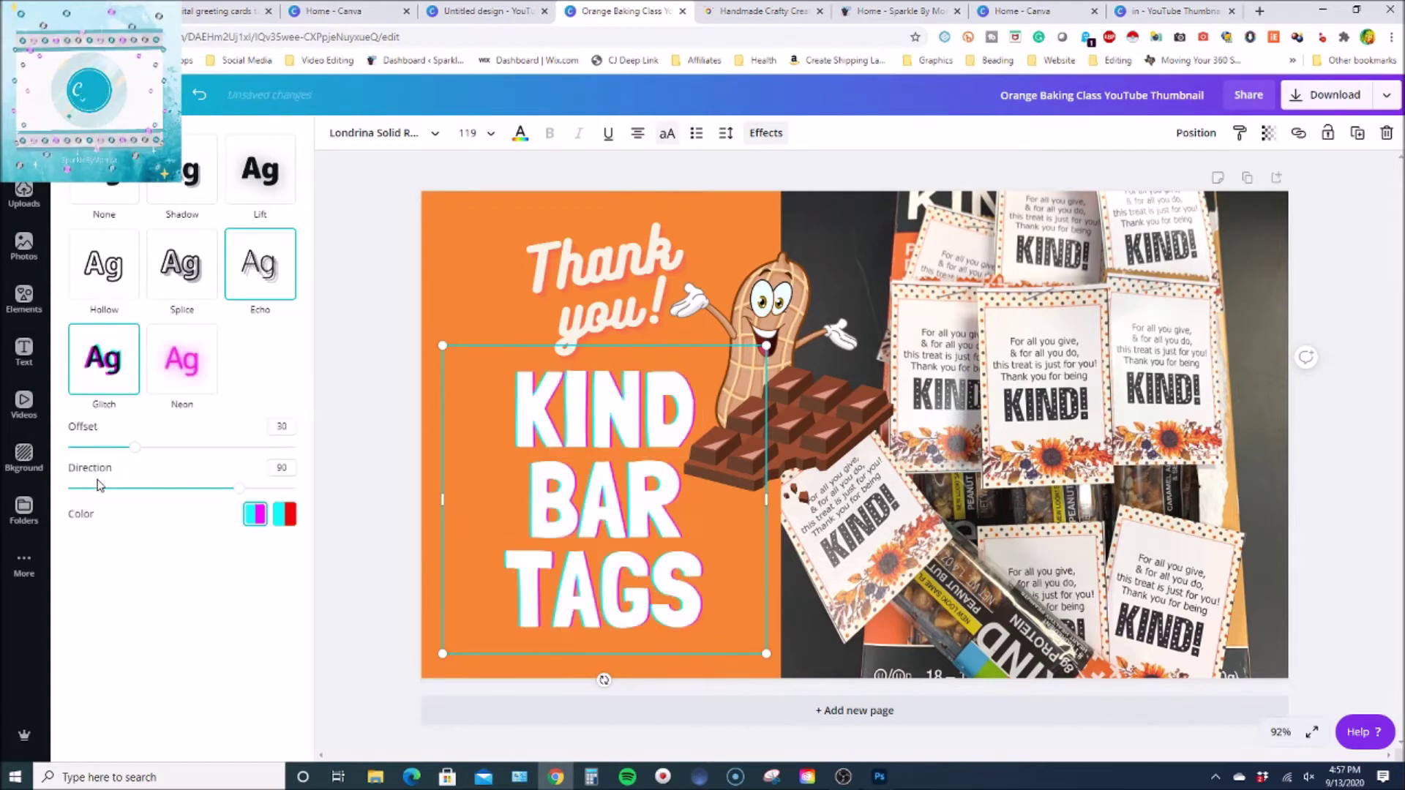
{"action": "left_click", "coordinate": [183, 373]}
Apply the Splice effect to the KIND BAR TAGS text with thickness 37, offset 0 and direction -180.
{"action": "left_click", "coordinate": [184, 283]}
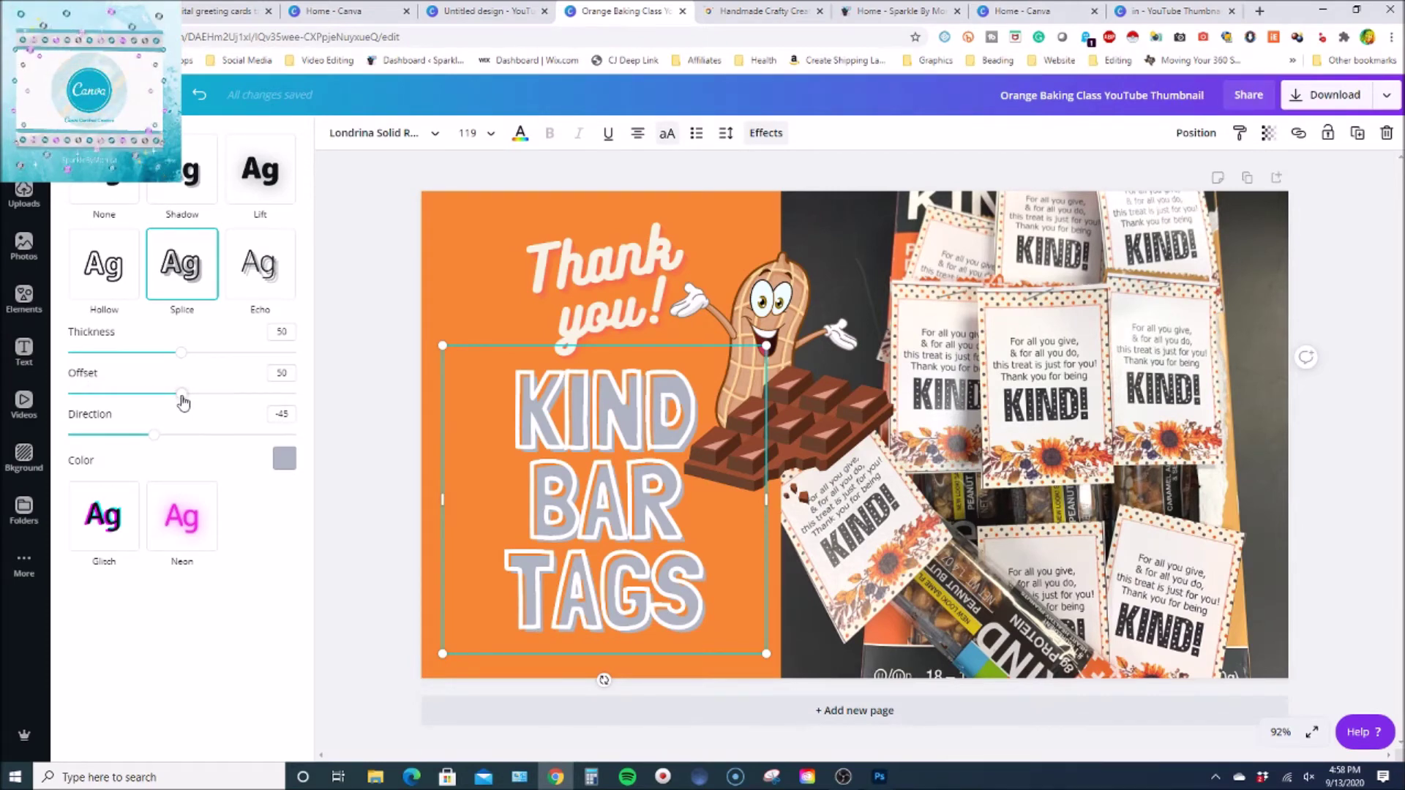
{"action": "left_click_drag", "start_coordinate": [182, 402], "coordinate": [65, 393]}
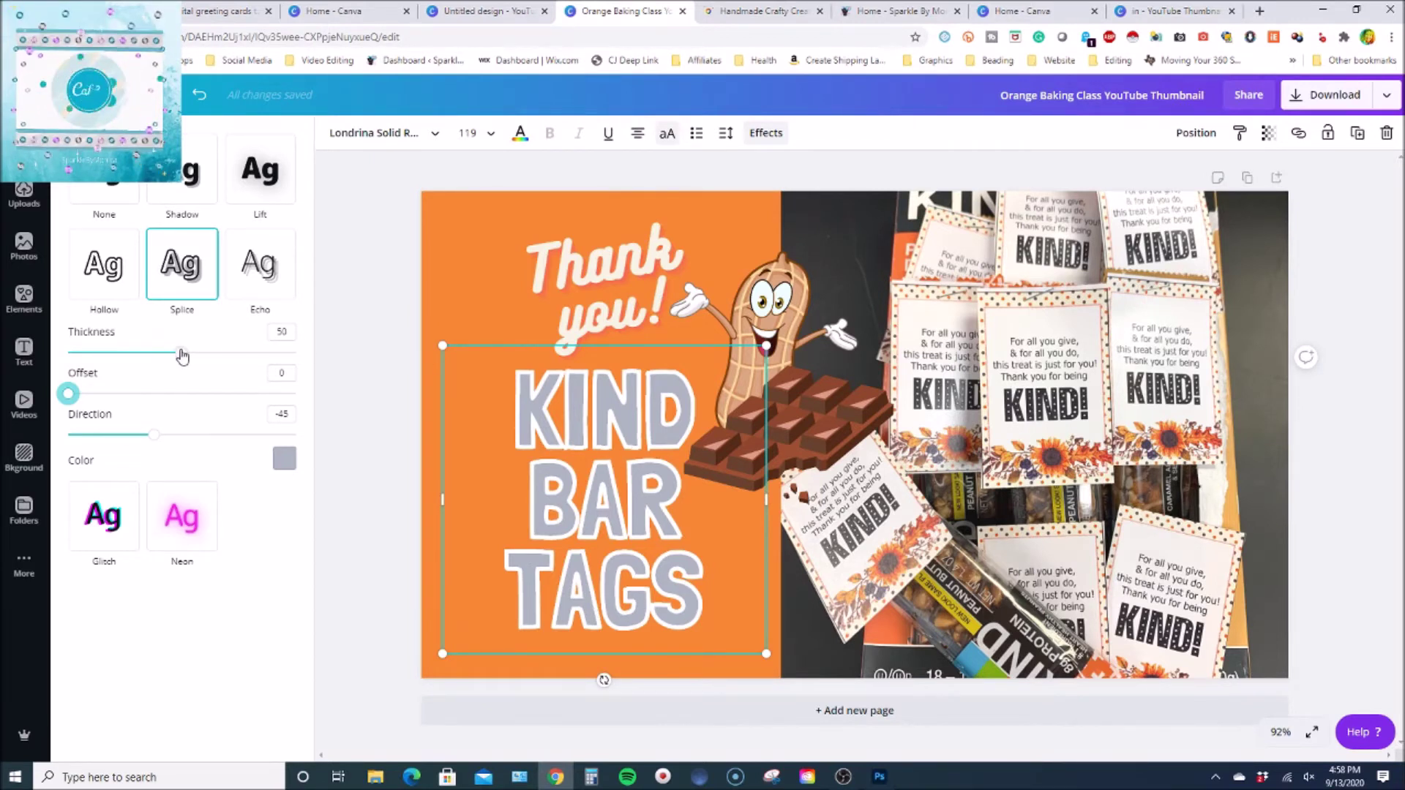
{"action": "mouse_move", "coordinate": [181, 356]}
{"action": "left_mouse_down"}
{"action": "mouse_move", "coordinate": [61, 354]}
{"action": "mouse_move", "coordinate": [295, 352]}
{"action": "mouse_move", "coordinate": [154, 355]}
{"action": "left_mouse_up"}
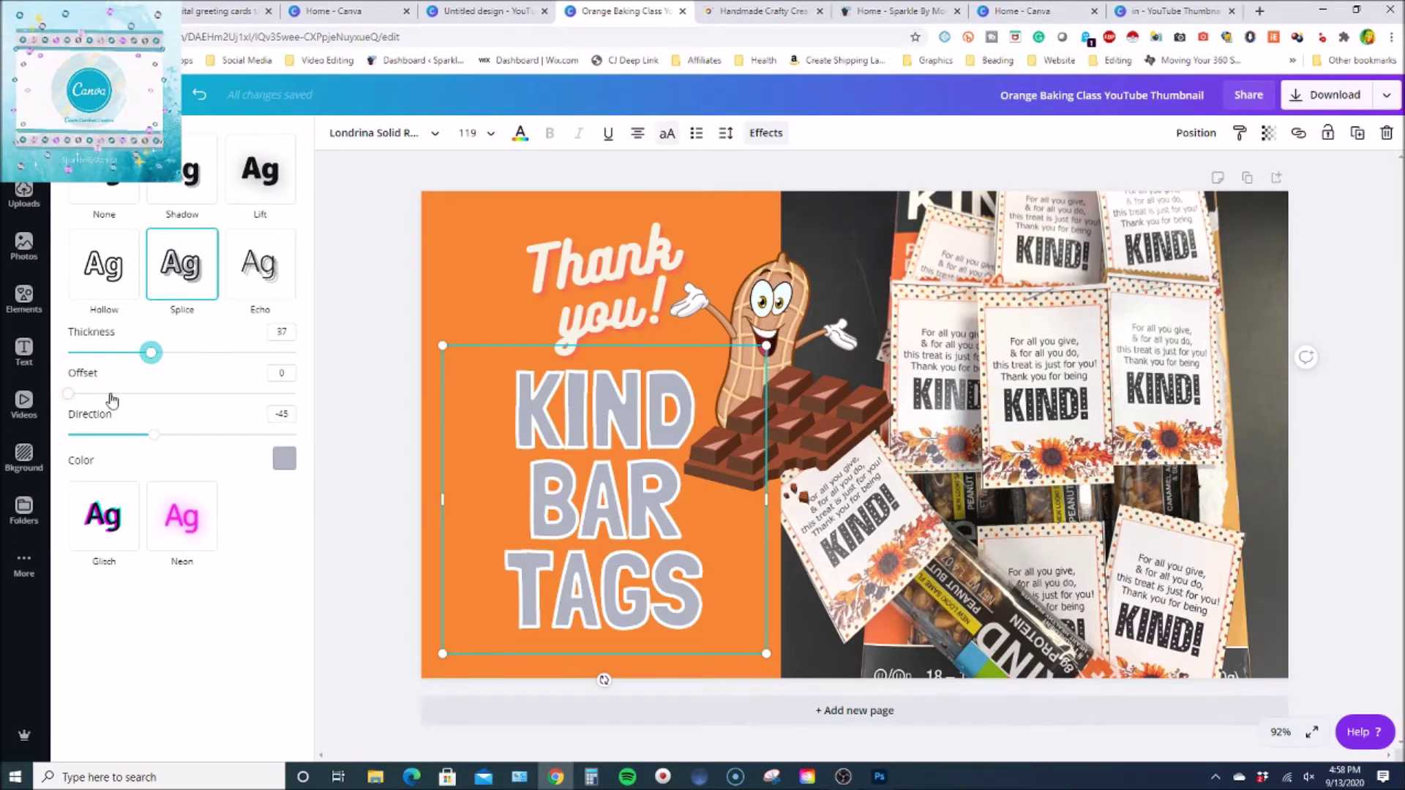
{"action": "left_click_drag", "start_coordinate": [71, 396], "coordinate": [179, 383]}
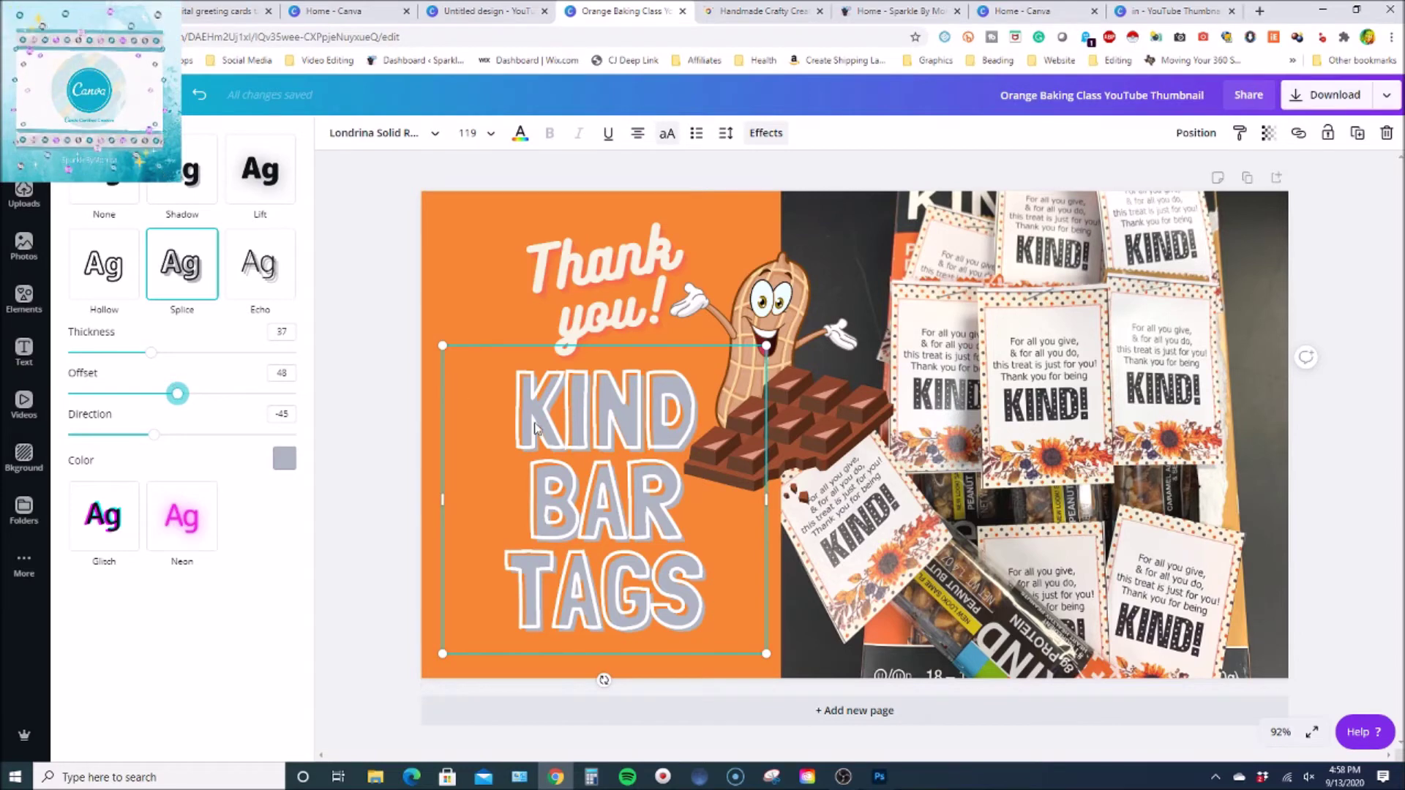
{"action": "left_click_drag", "start_coordinate": [151, 437], "coordinate": [53, 407]}
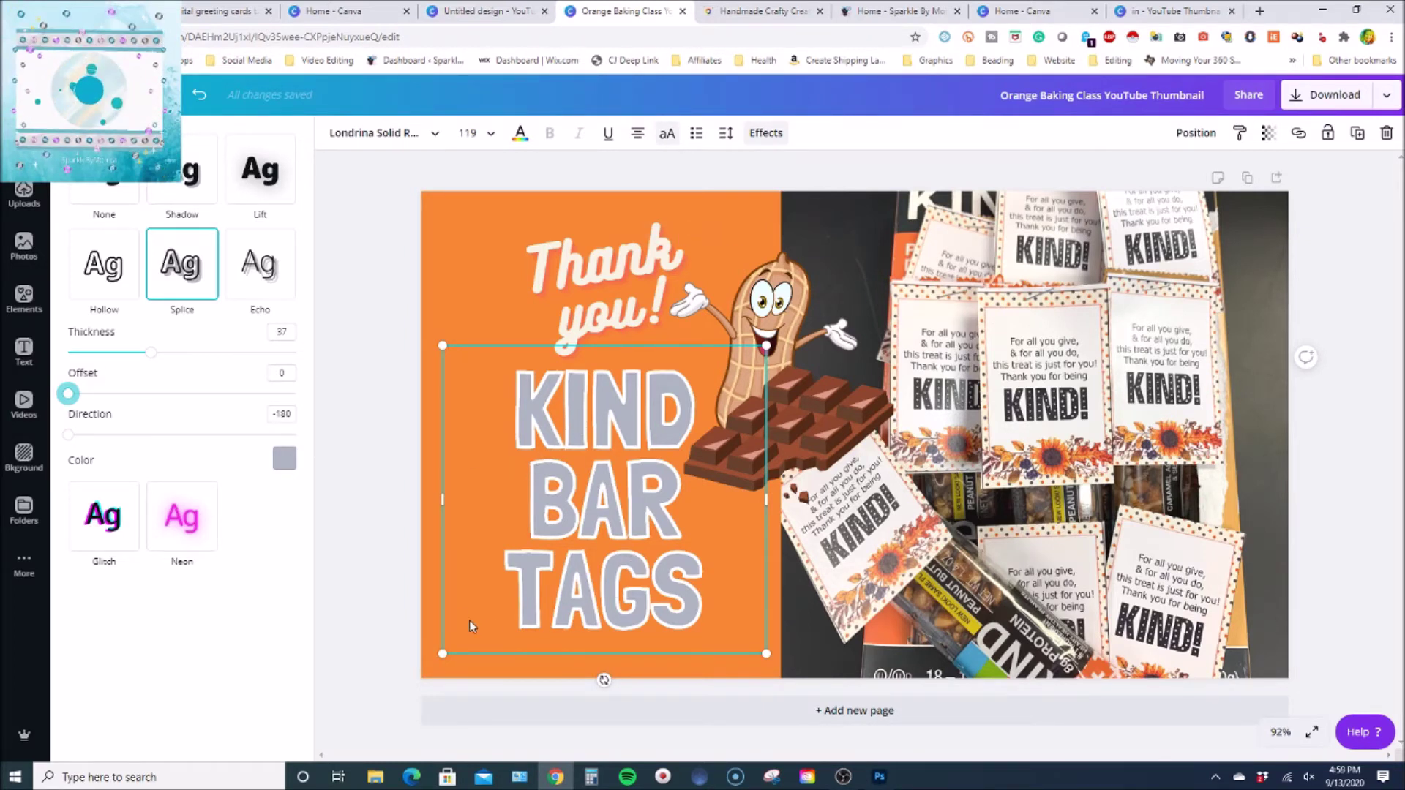
Set the Splice effect color of the KIND BAR TAGS text to the turquoise from the primary palette.
{"action": "left_click", "coordinate": [285, 460]}
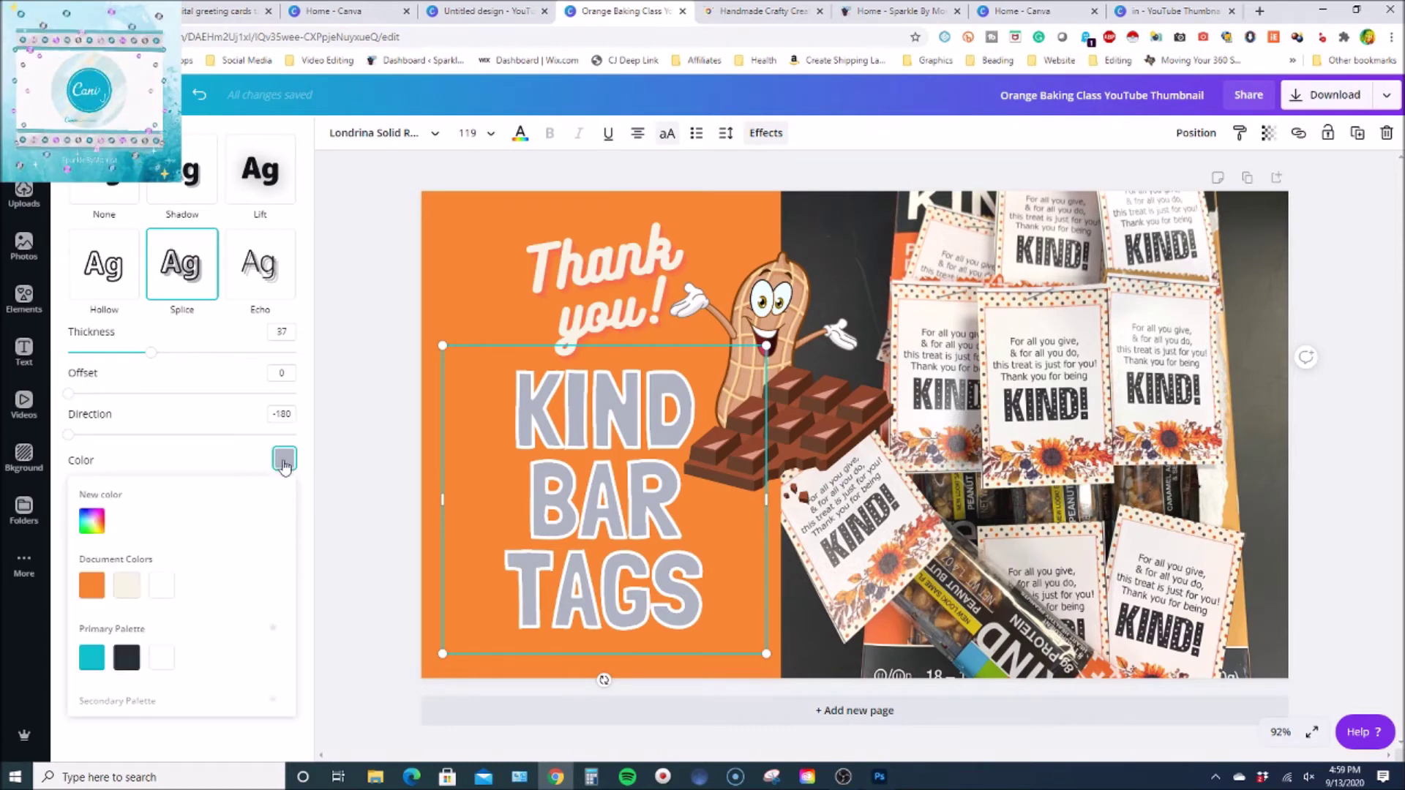
{"action": "left_click", "coordinate": [93, 658]}
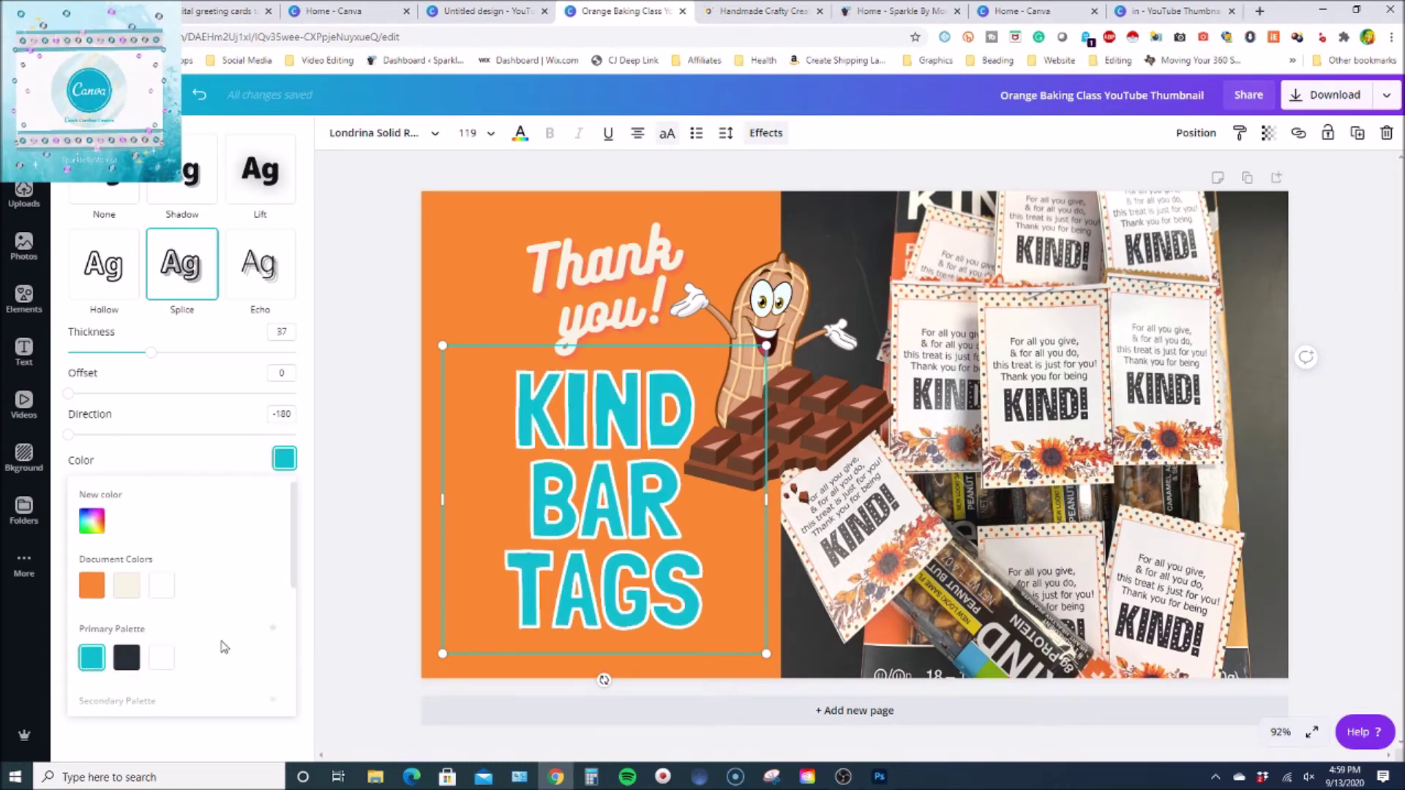
{"action": "key", "text": "Escape"}
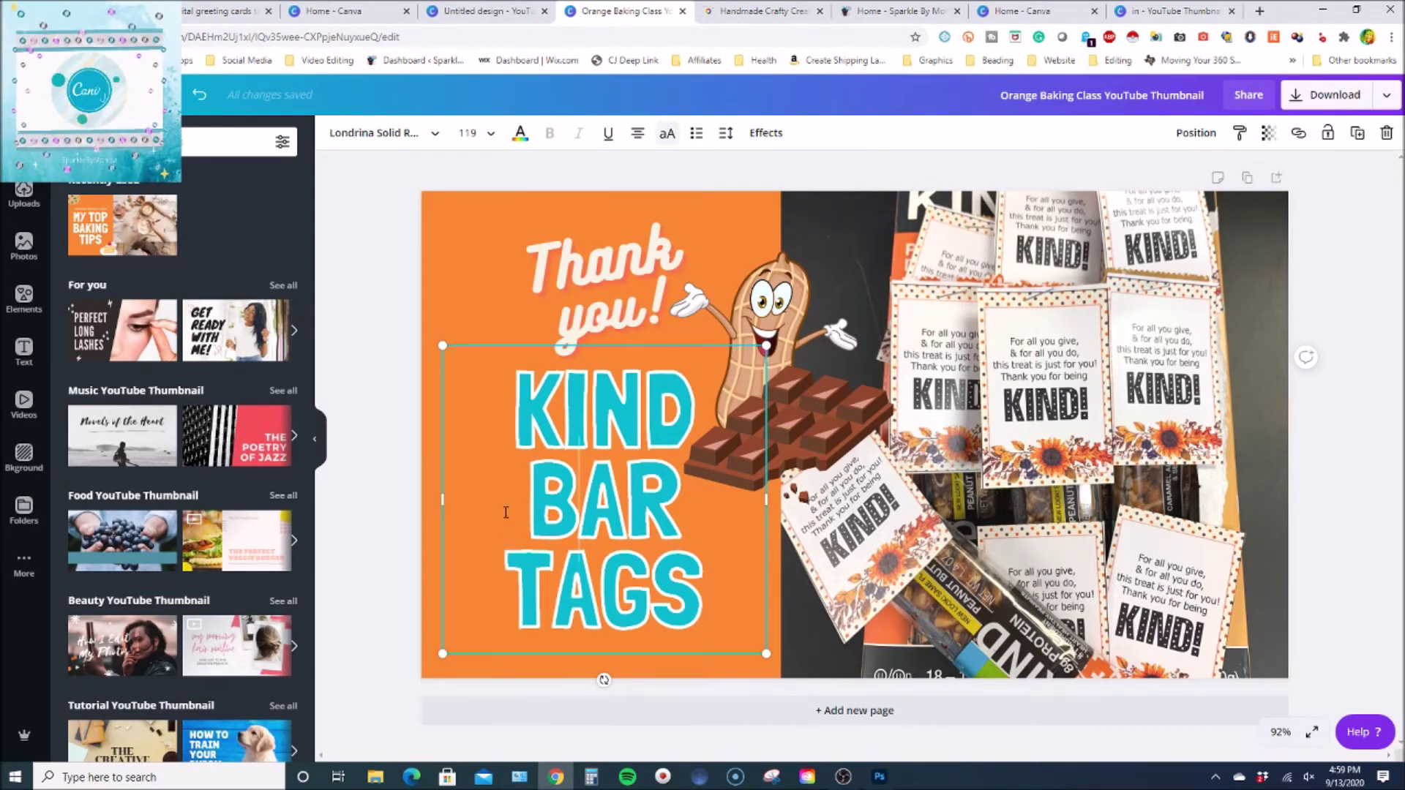
Set the text color of KIND BAR TAGS to the dark shade from the primary palette so its outline turns dark.
{"action": "left_click", "coordinate": [521, 135]}
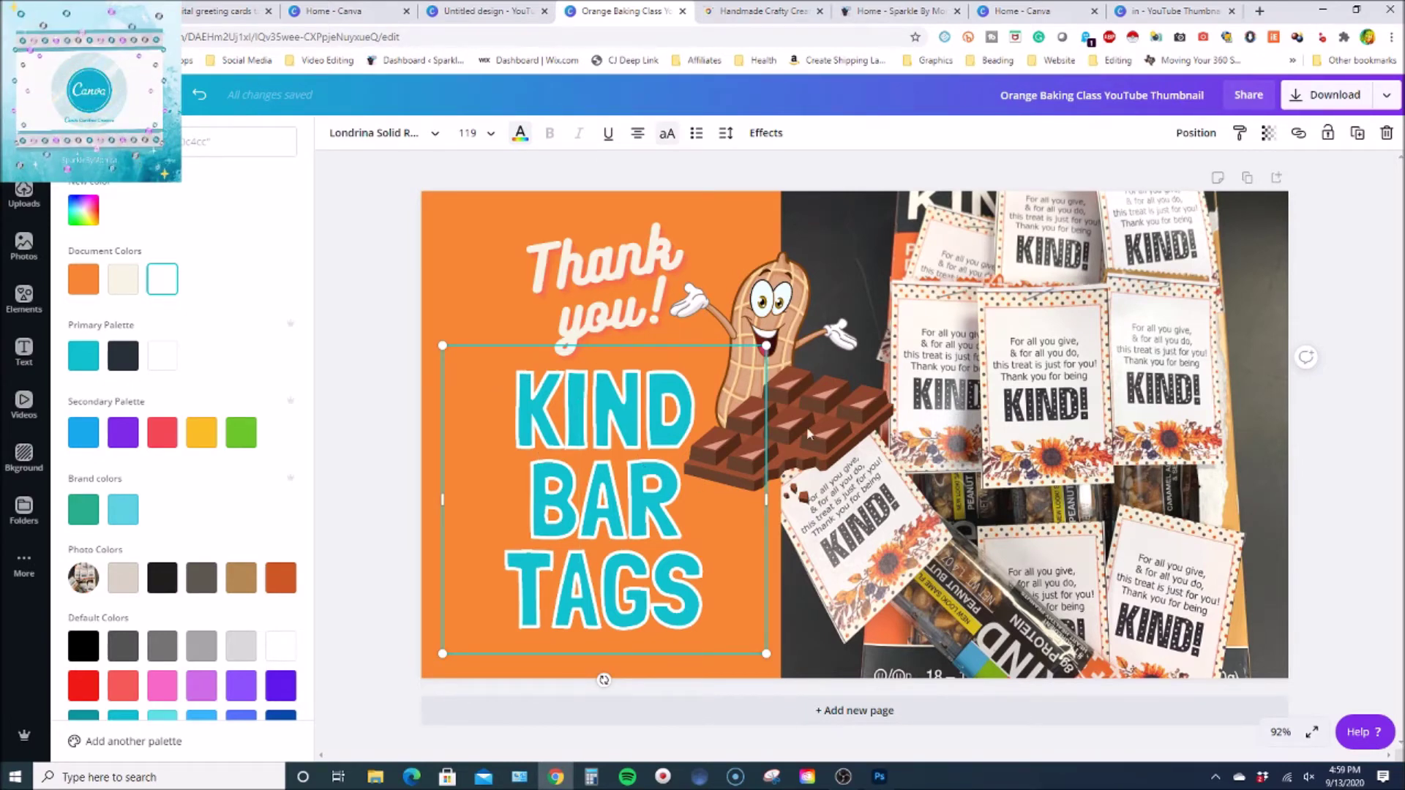
{"action": "left_click", "coordinate": [765, 133]}
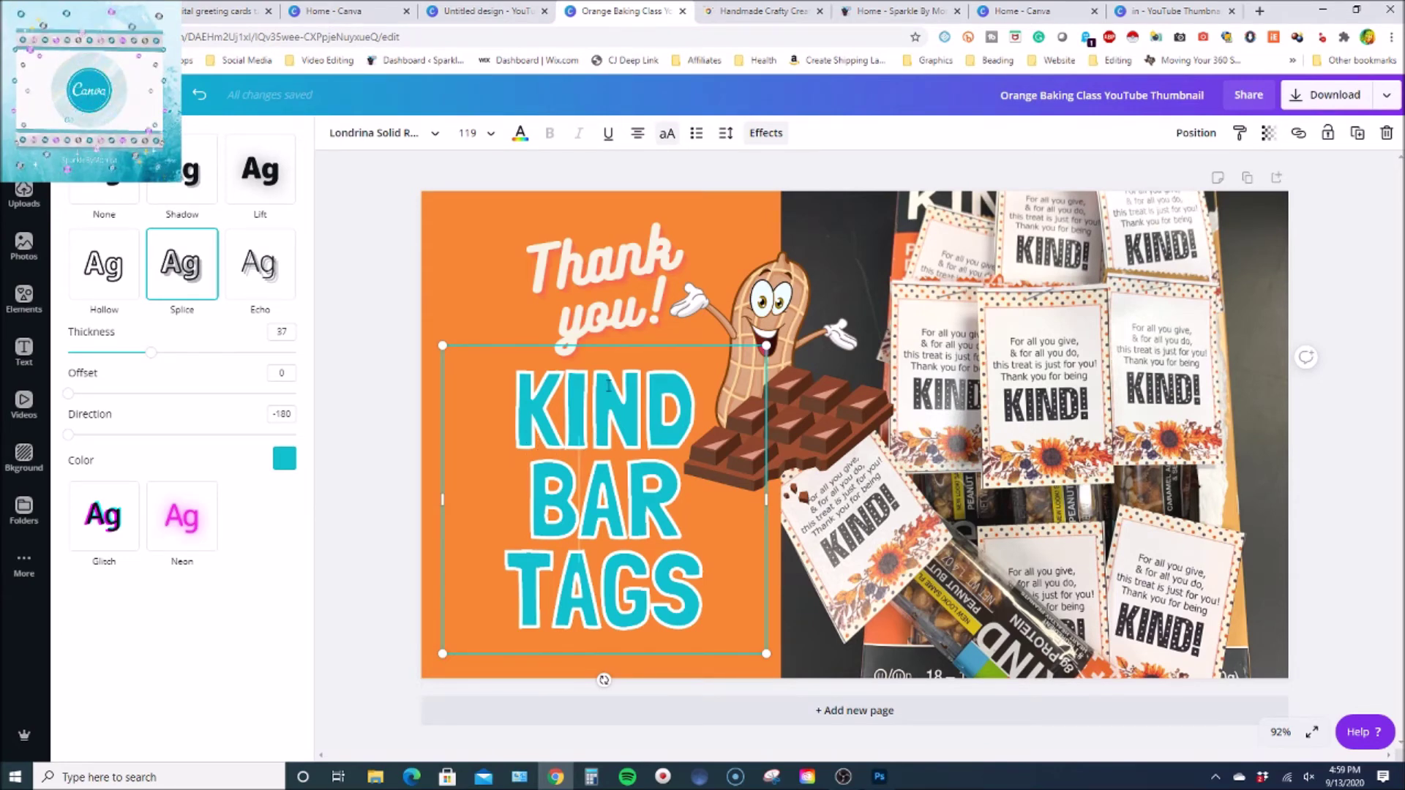
{"action": "left_click", "coordinate": [520, 134]}
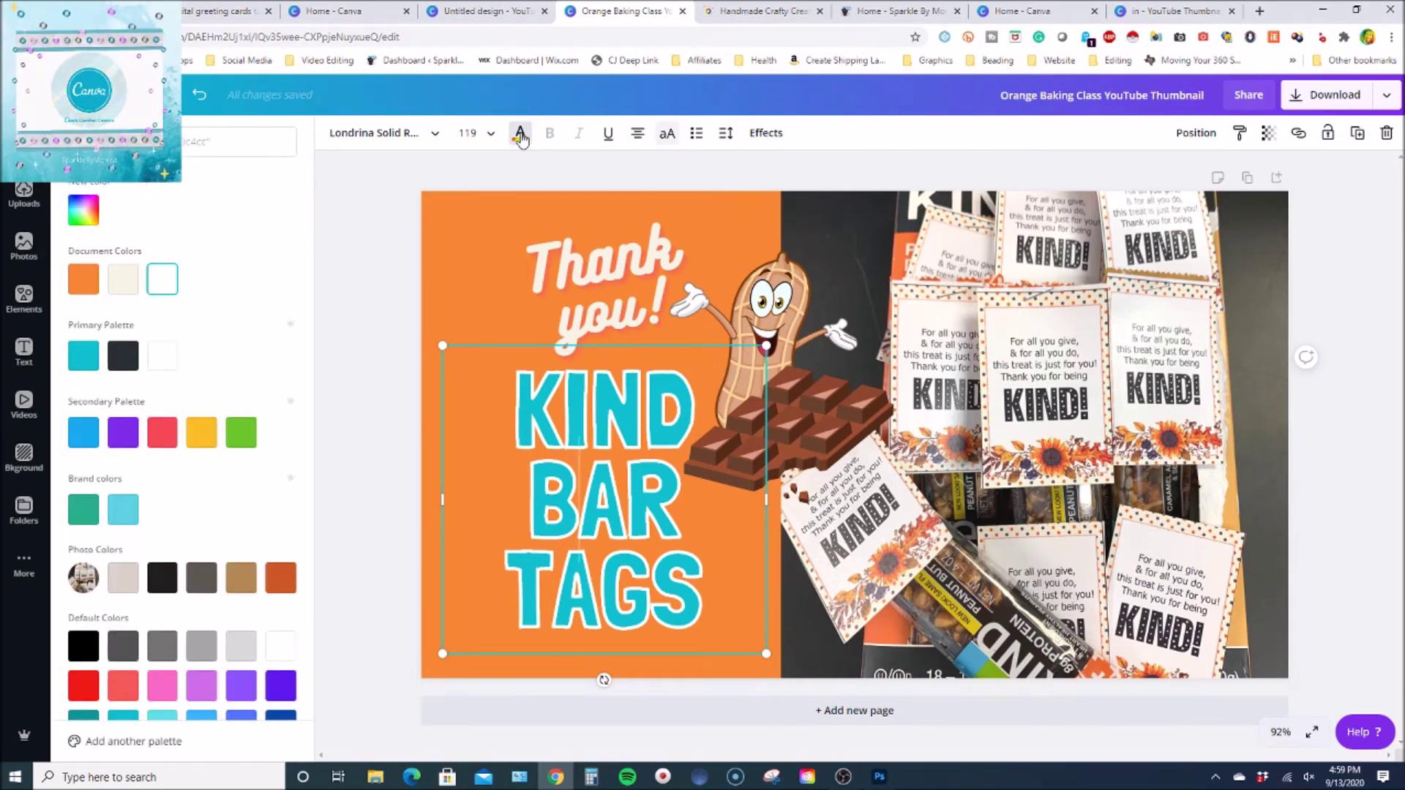
{"action": "left_click", "coordinate": [122, 356]}
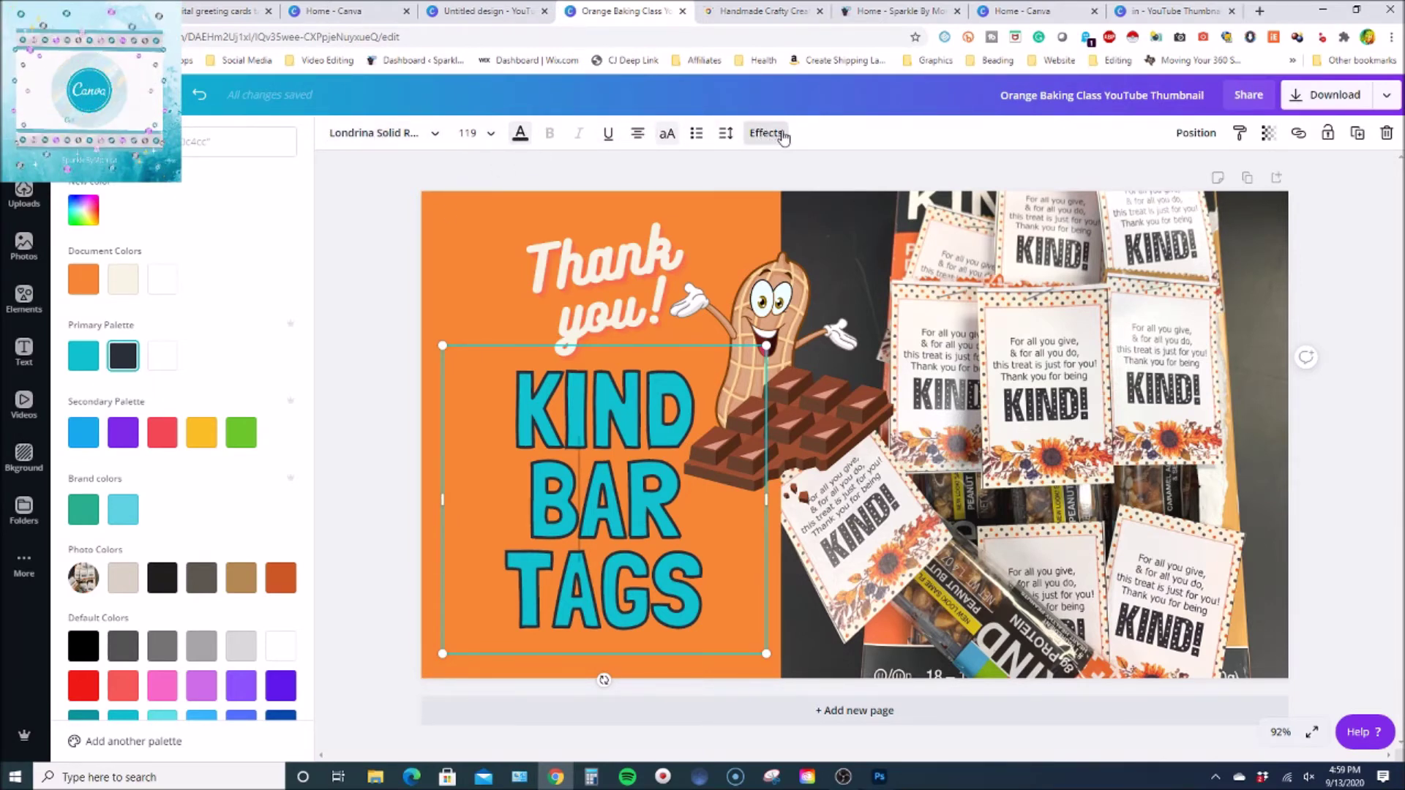
Change the Splice effect color of the KIND BAR TAGS text to a custom magenta-pink shade.
{"action": "left_click", "coordinate": [758, 134]}
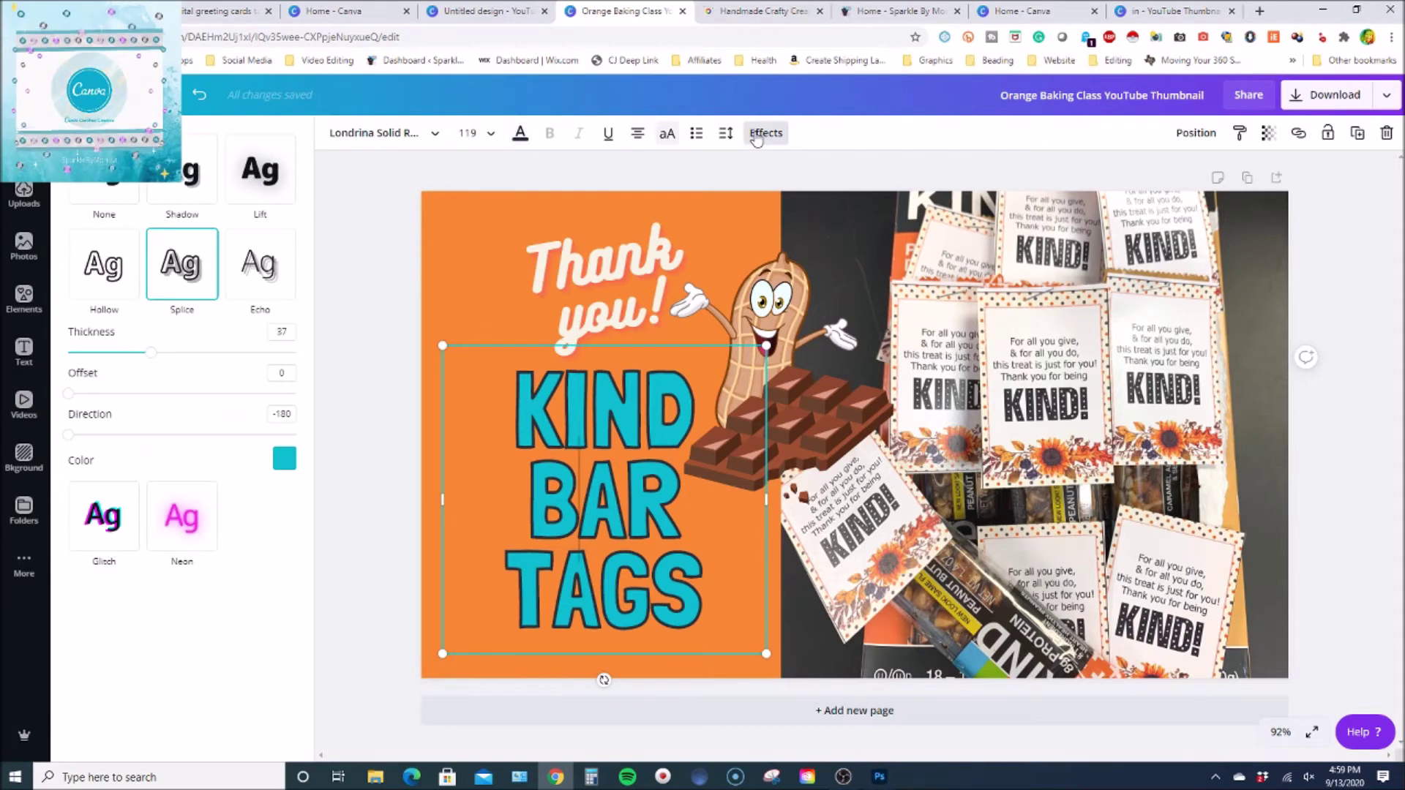
{"action": "left_click", "coordinate": [772, 135]}
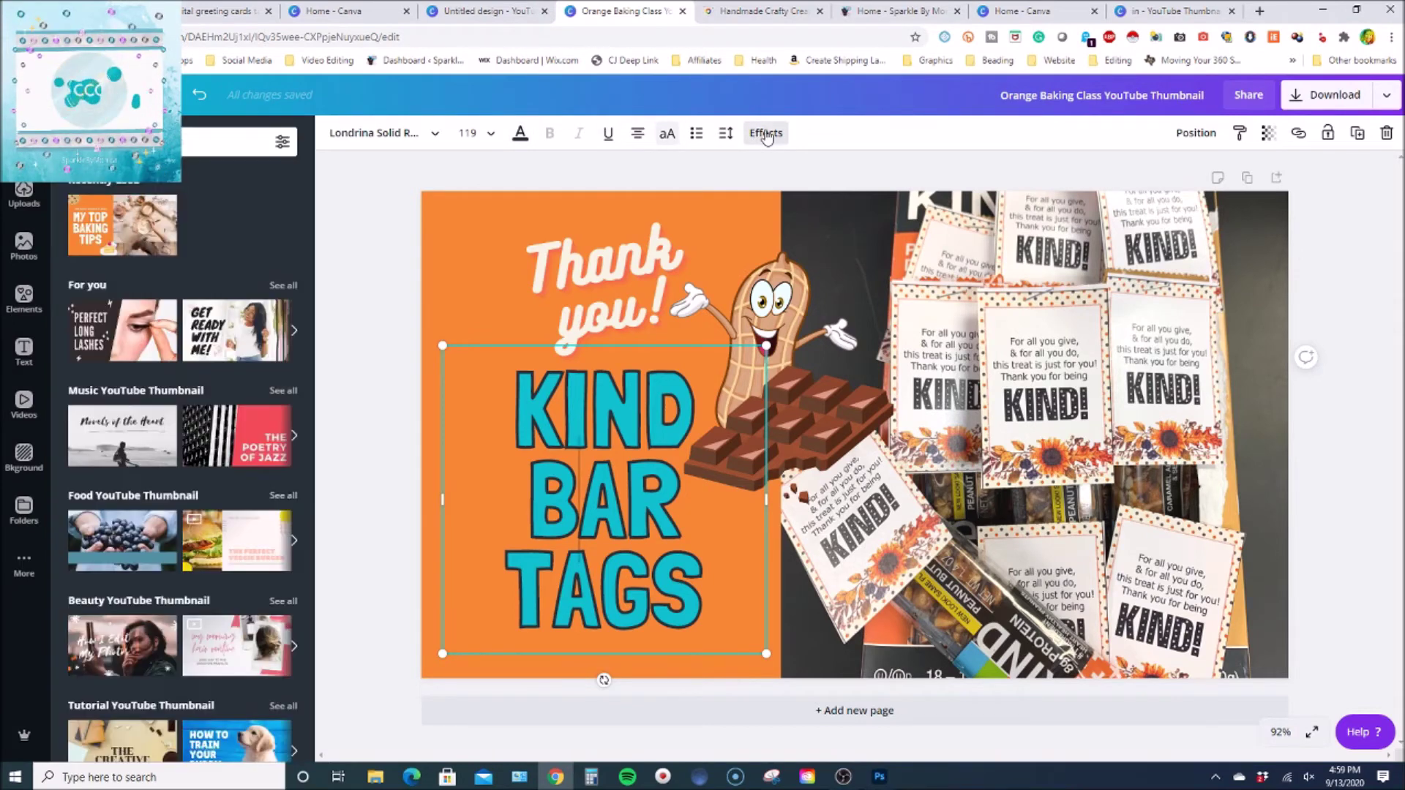
{"action": "left_click", "coordinate": [766, 132]}
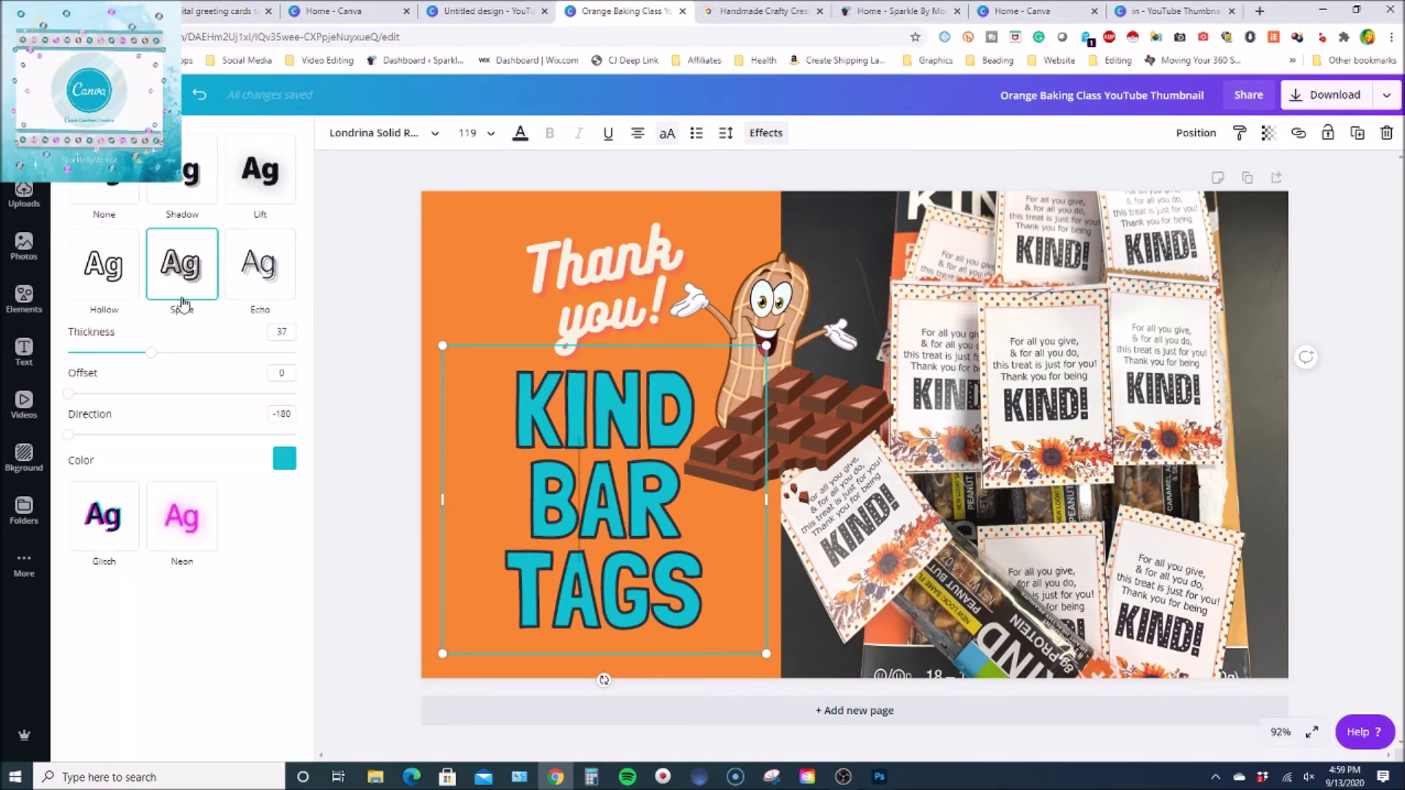
{"action": "left_click", "coordinate": [284, 458]}
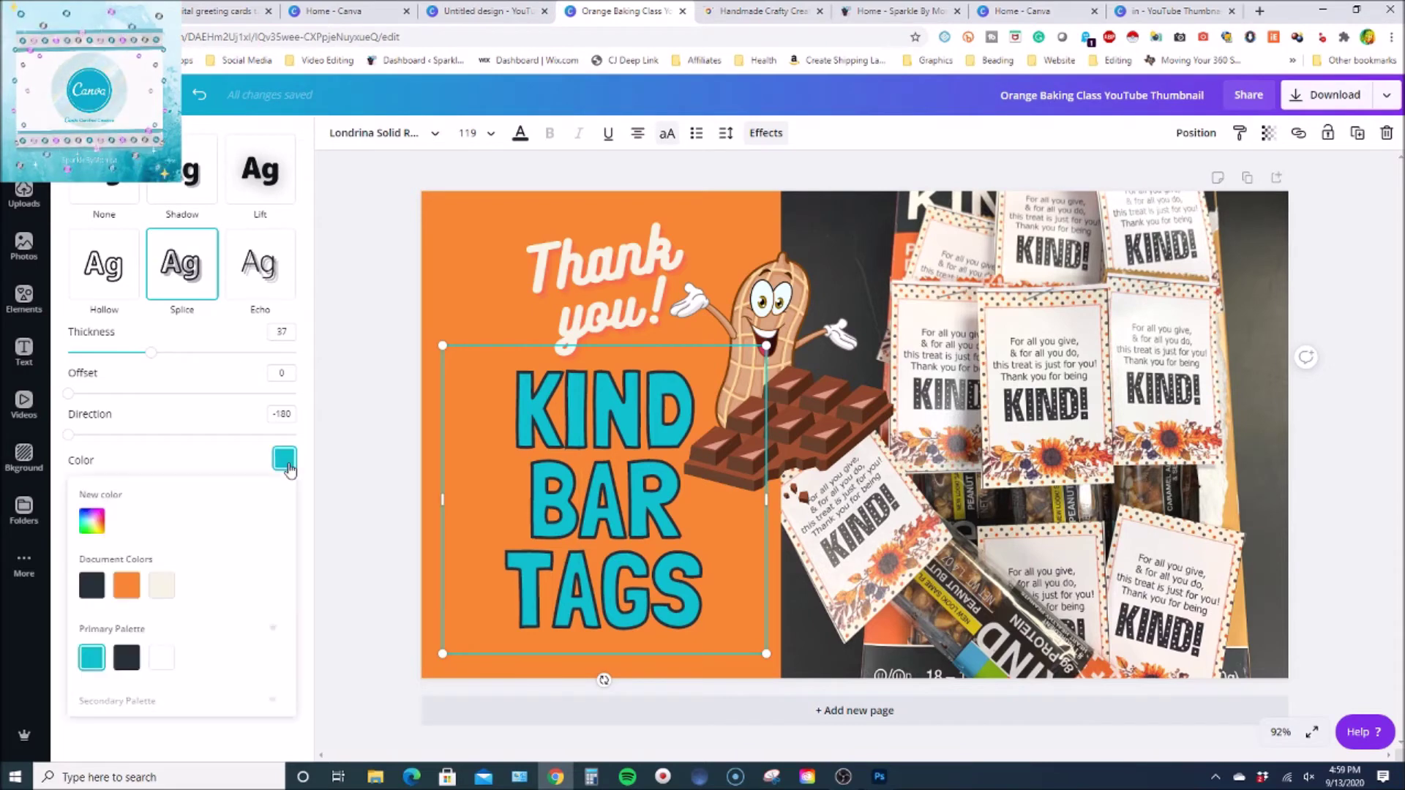
{"action": "scroll", "coordinate": [219, 615], "scroll_direction": "down", "scroll_amount": 3}
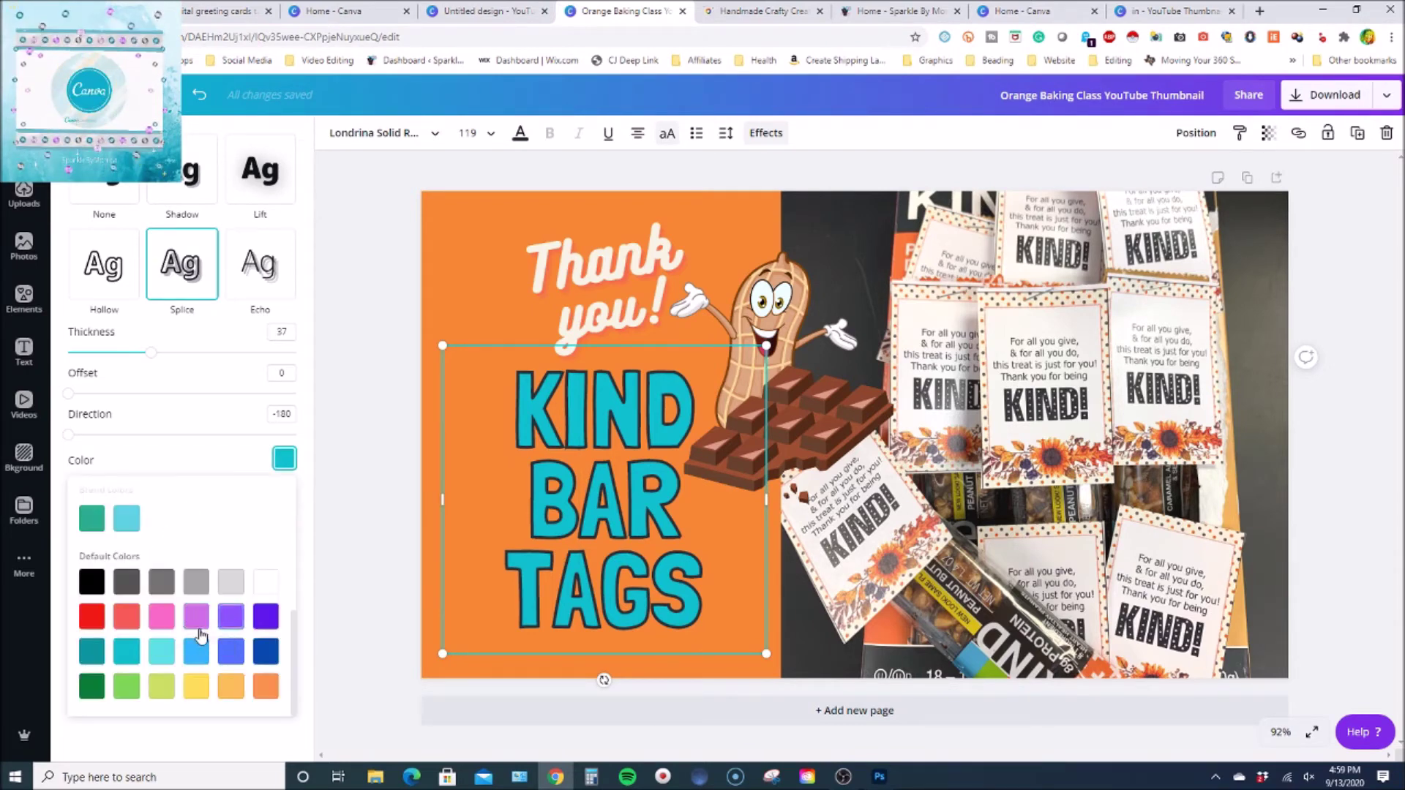
{"action": "scroll", "coordinate": [229, 628], "scroll_direction": "up", "scroll_amount": 3}
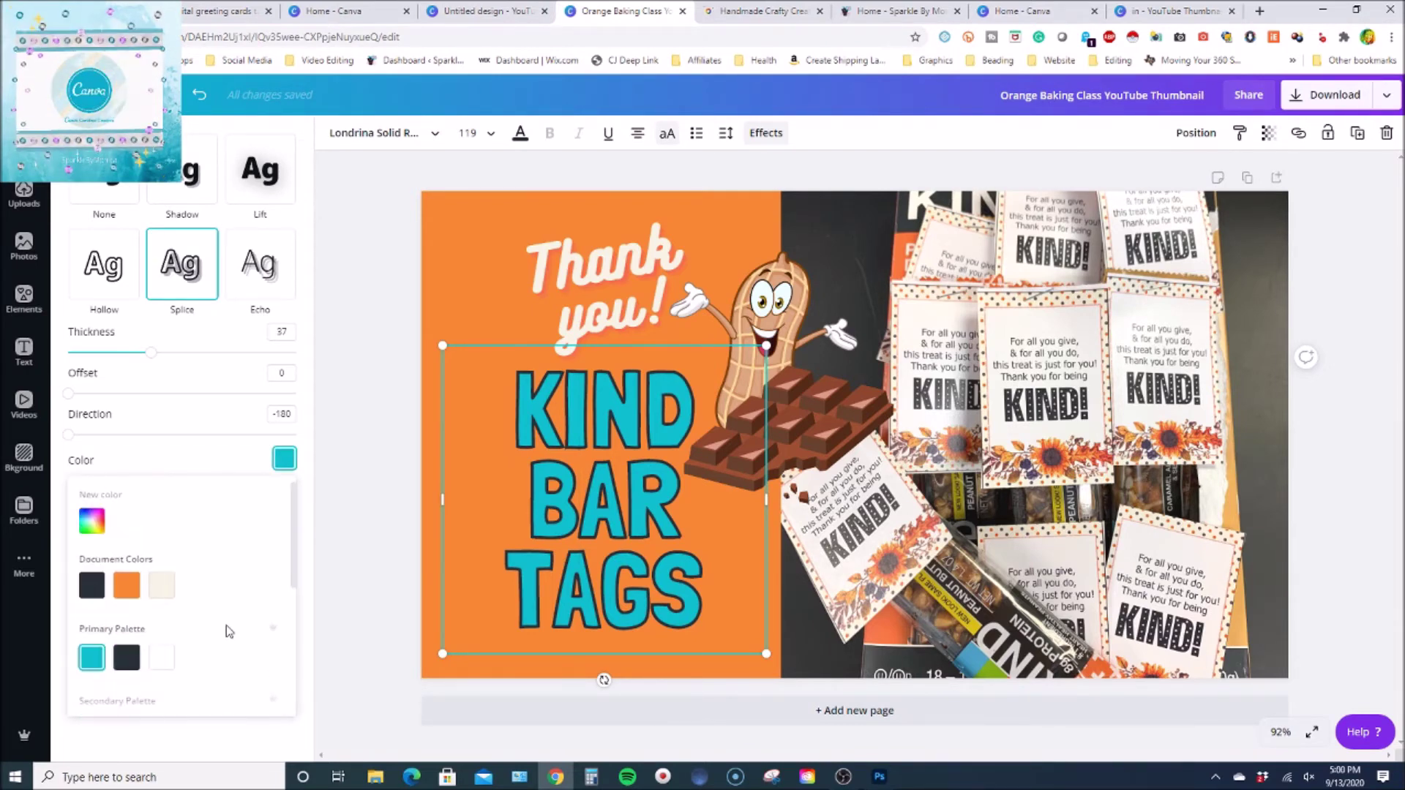
{"action": "left_click", "coordinate": [92, 521]}
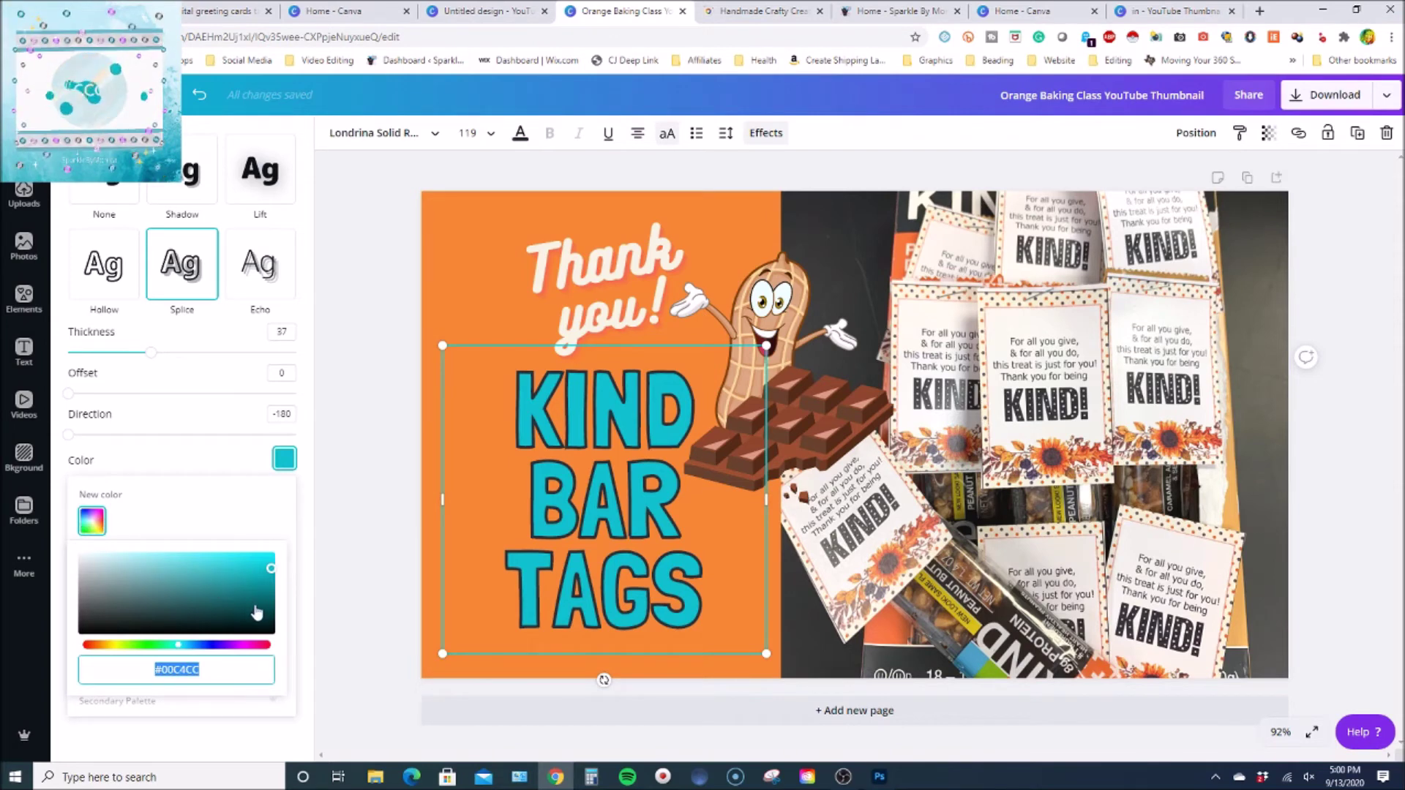
{"action": "left_click", "coordinate": [245, 645]}
{"action": "left_click", "coordinate": [232, 569]}
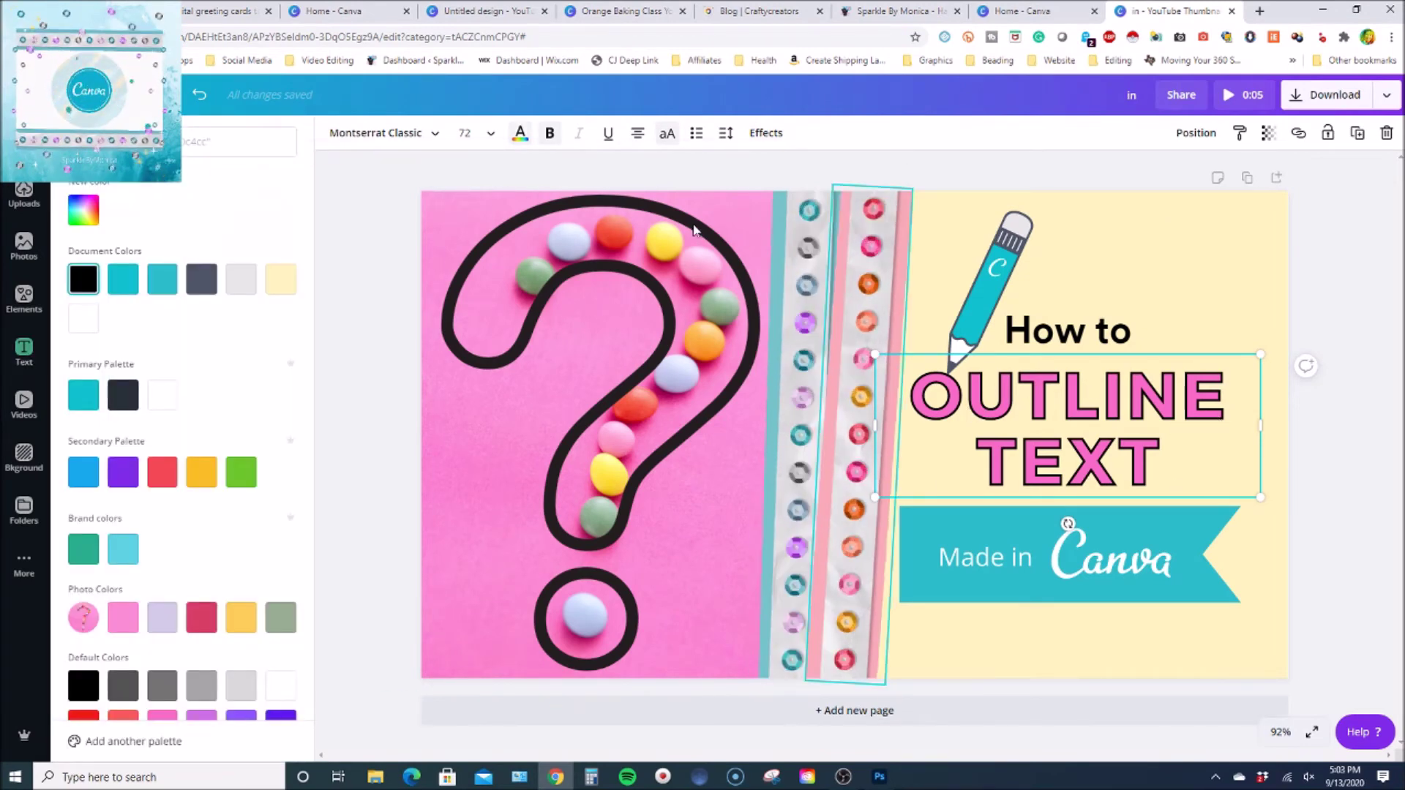
Review the download file type options for the How to OUTLINE TEXT thumbnail, leaving MP4 Video selected.
{"action": "left_click_drag", "start_coordinate": [829, 221], "coordinate": [647, 389]}
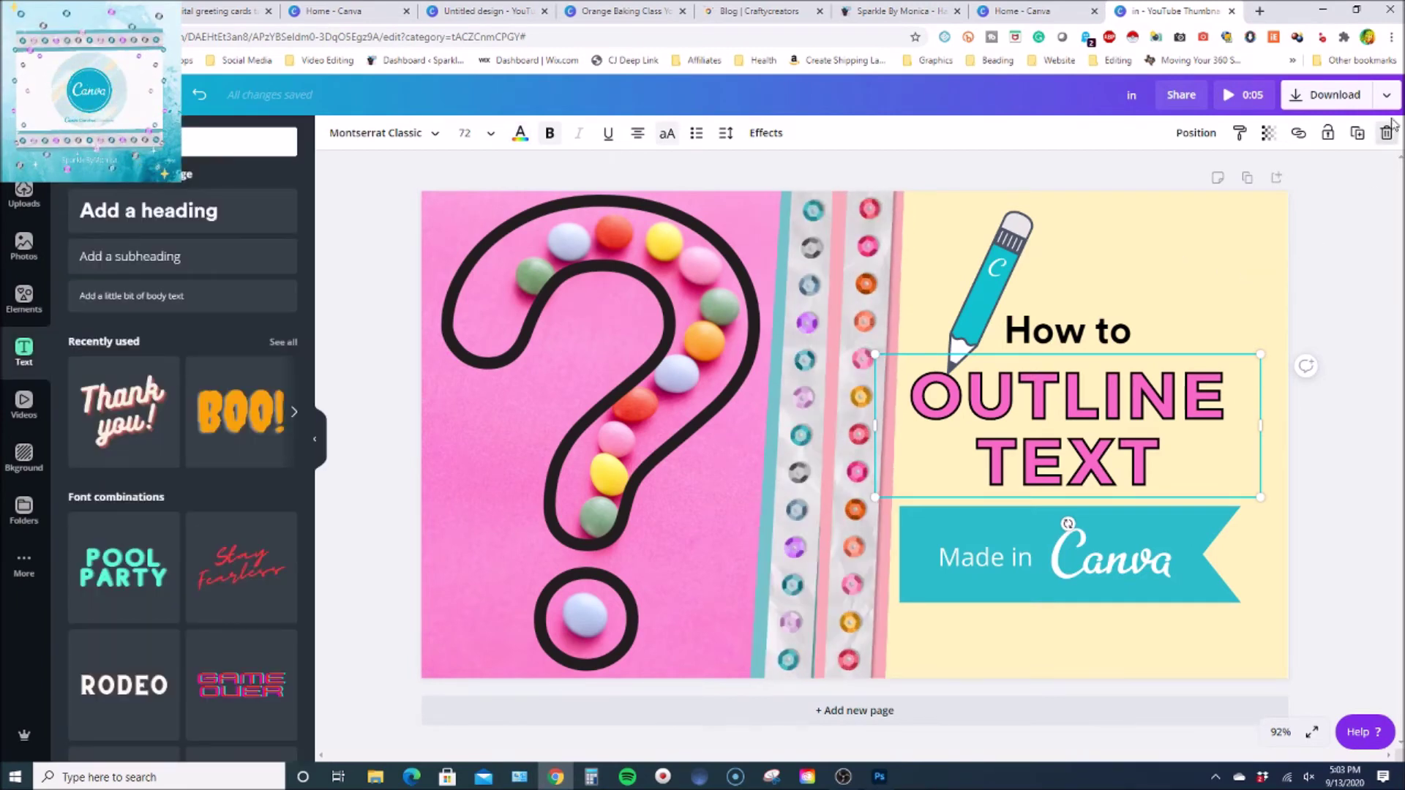
{"action": "left_click", "coordinate": [1338, 97]}
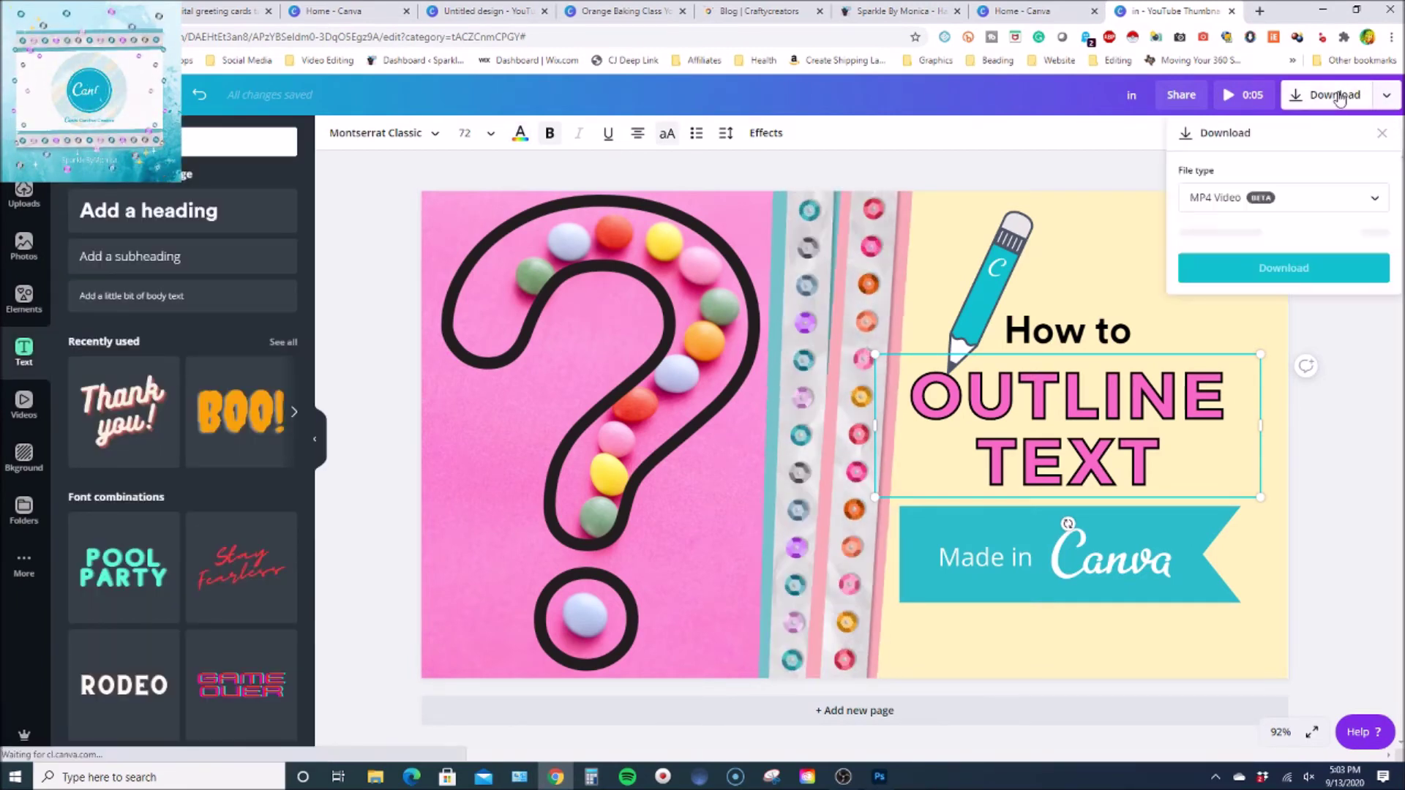
{"action": "left_click", "coordinate": [1242, 196]}
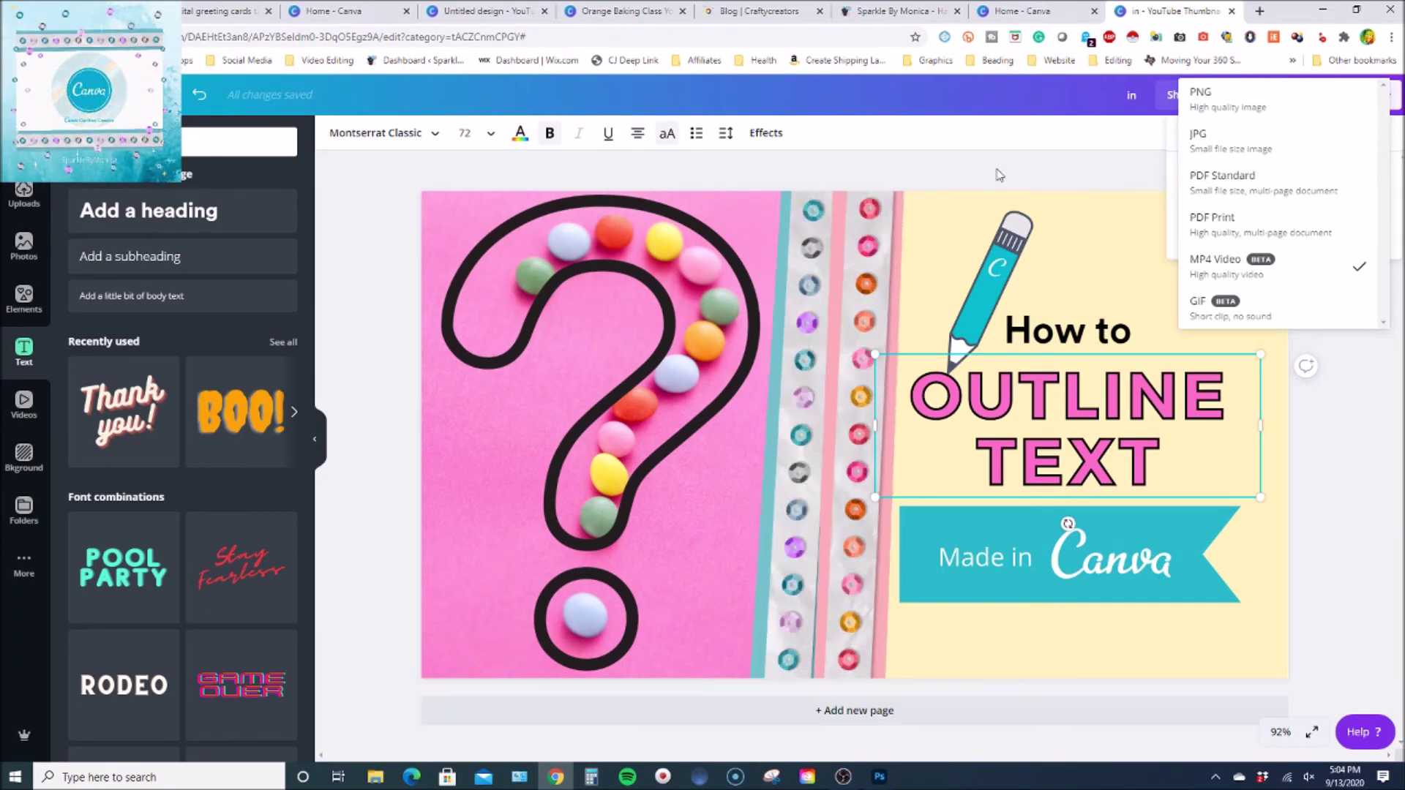
{"action": "left_click", "coordinate": [1011, 136]}
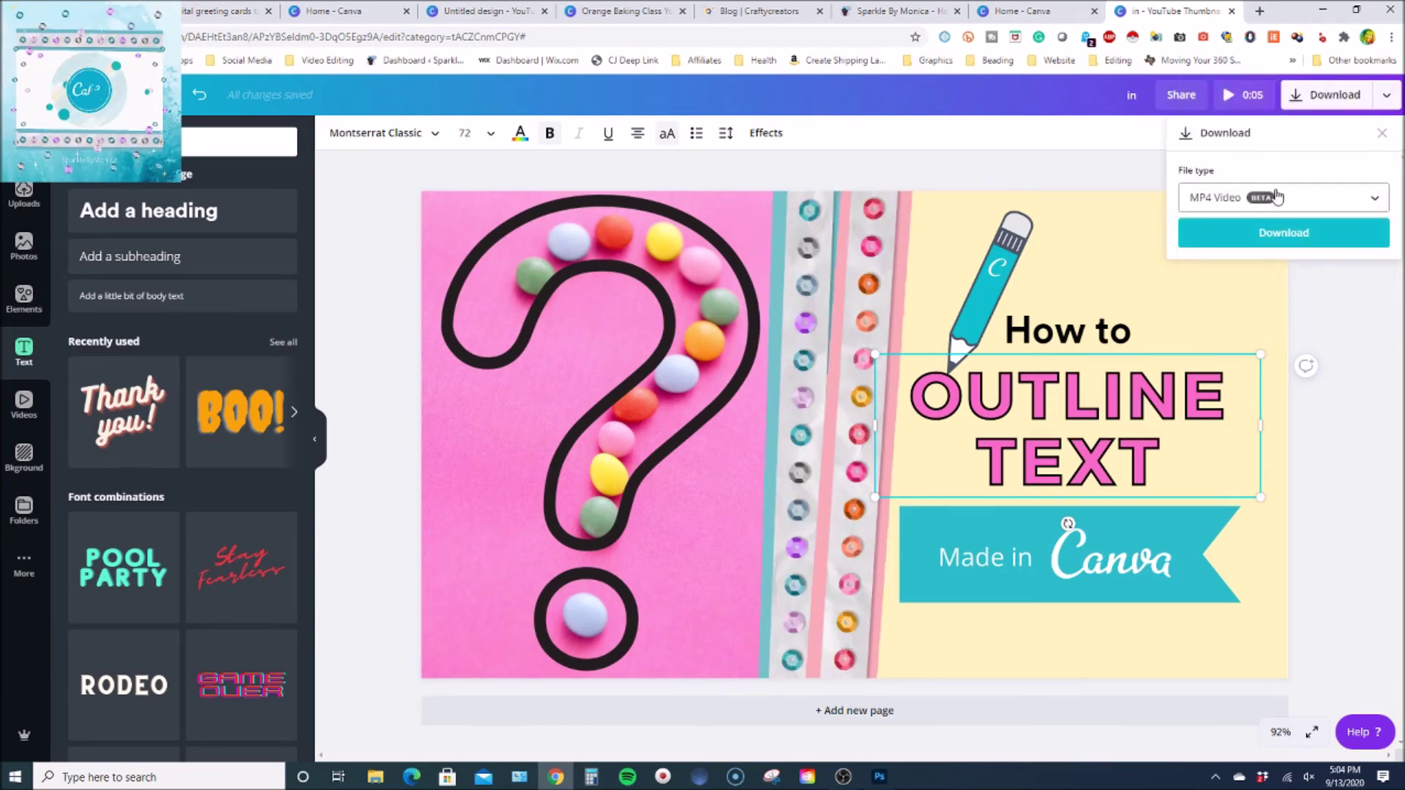
Dismiss the download options and view the Handmade Crafty Creators website's home page.
{"action": "left_click", "coordinate": [1121, 139]}
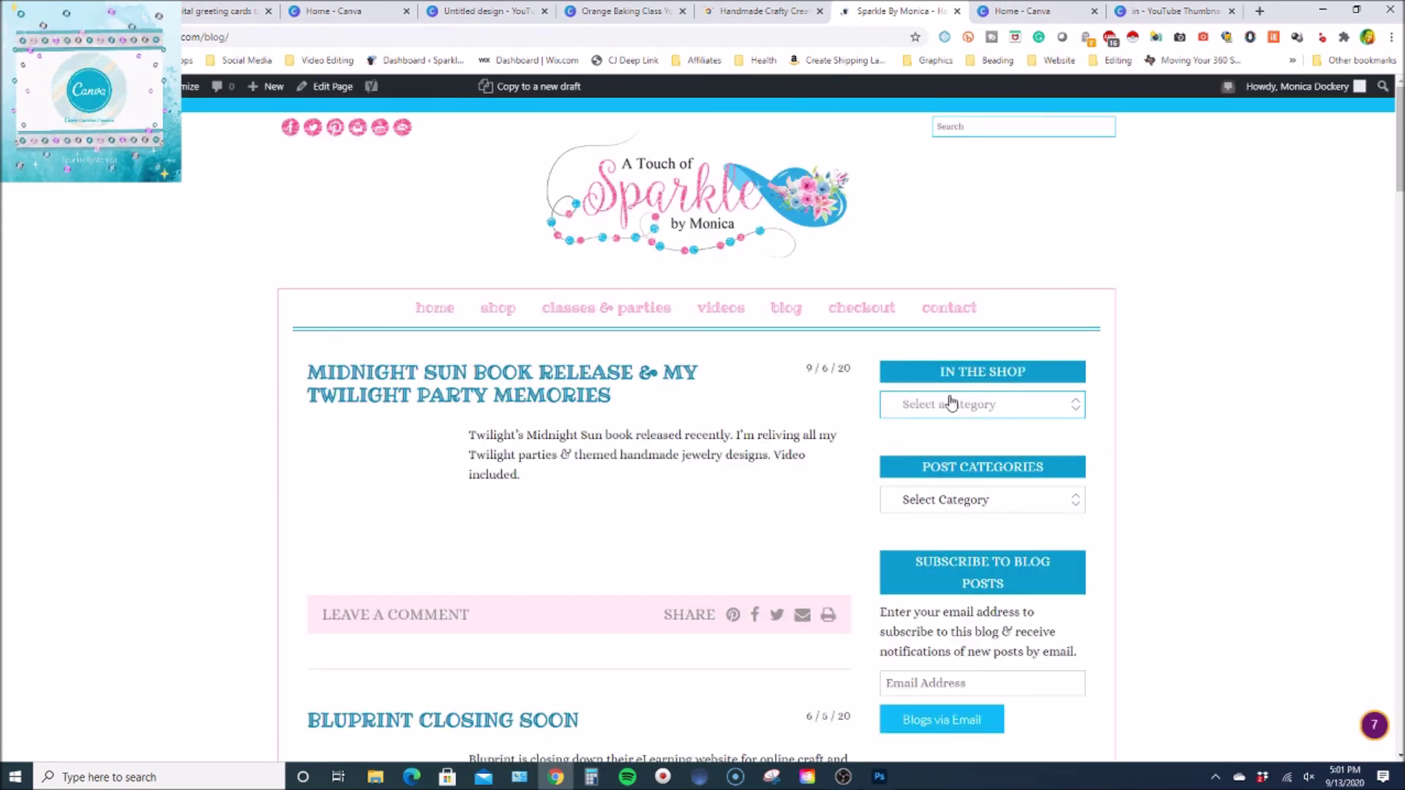
{"action": "left_click", "coordinate": [755, 12]}
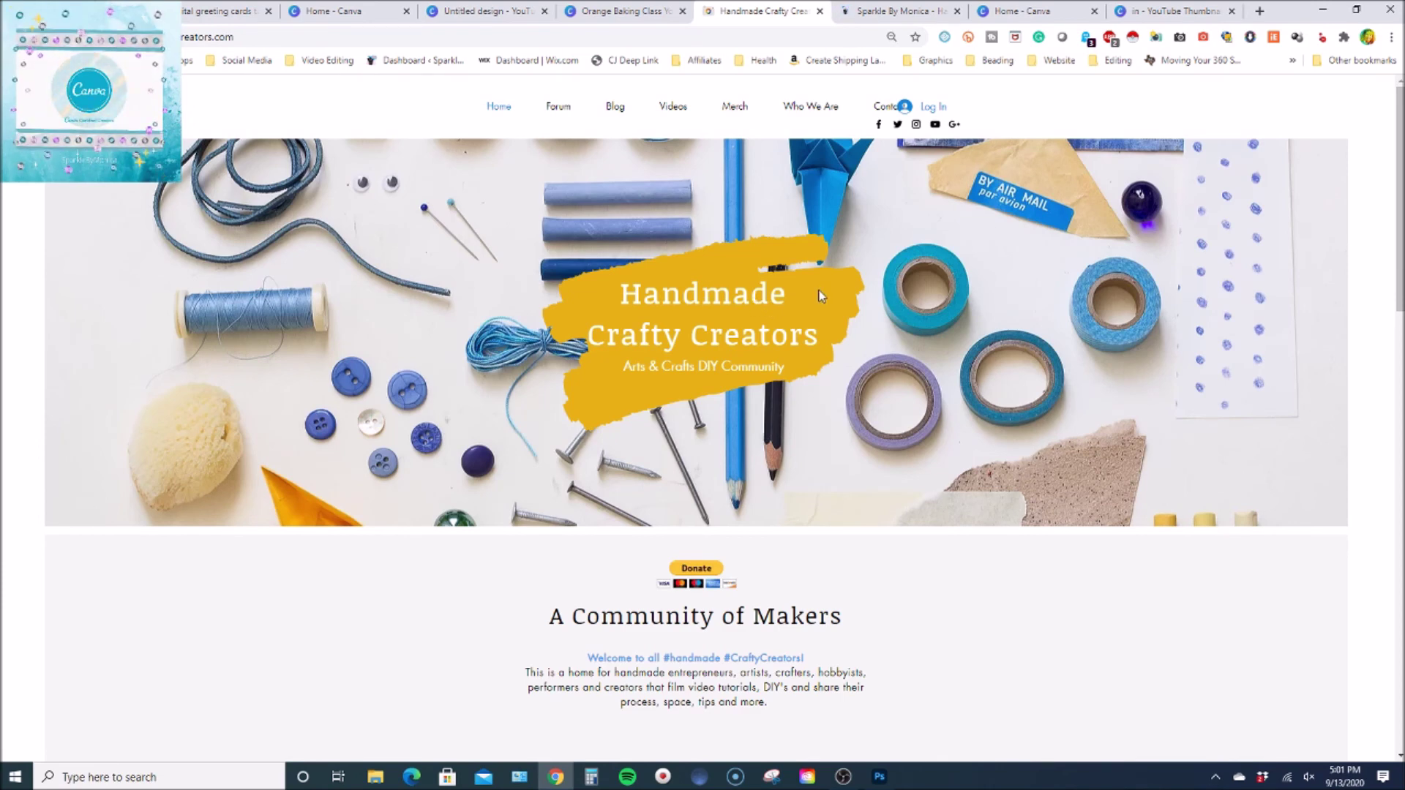
Look through the featured items and listings in the SparklyMonDownloads Etsy shop, returning to the shop banner.
{"action": "key", "text": "alt+Left"}
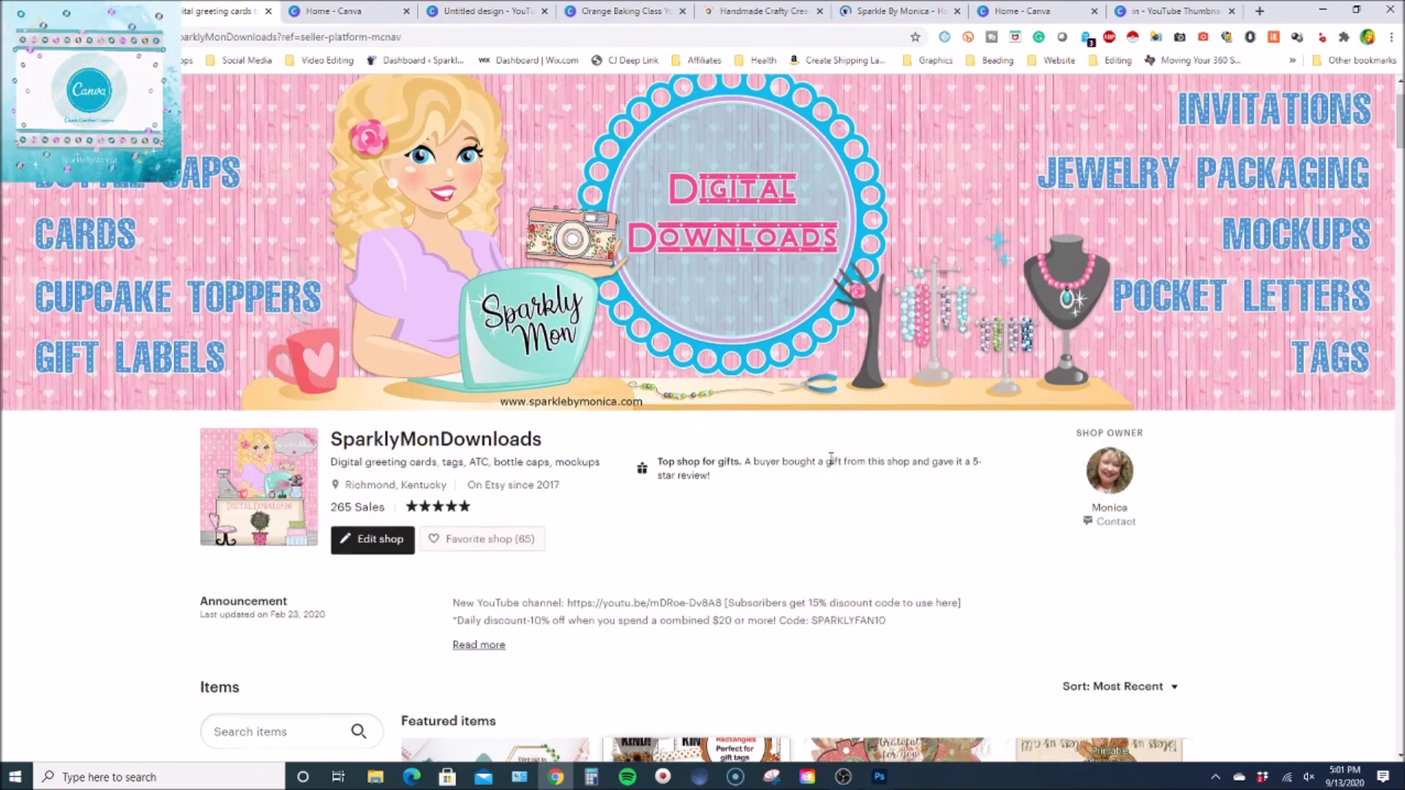
{"action": "scroll", "coordinate": [830, 457], "scroll_direction": "down", "scroll_amount": 3}
{"action": "scroll", "coordinate": [831, 465], "scroll_direction": "down", "scroll_amount": 6}
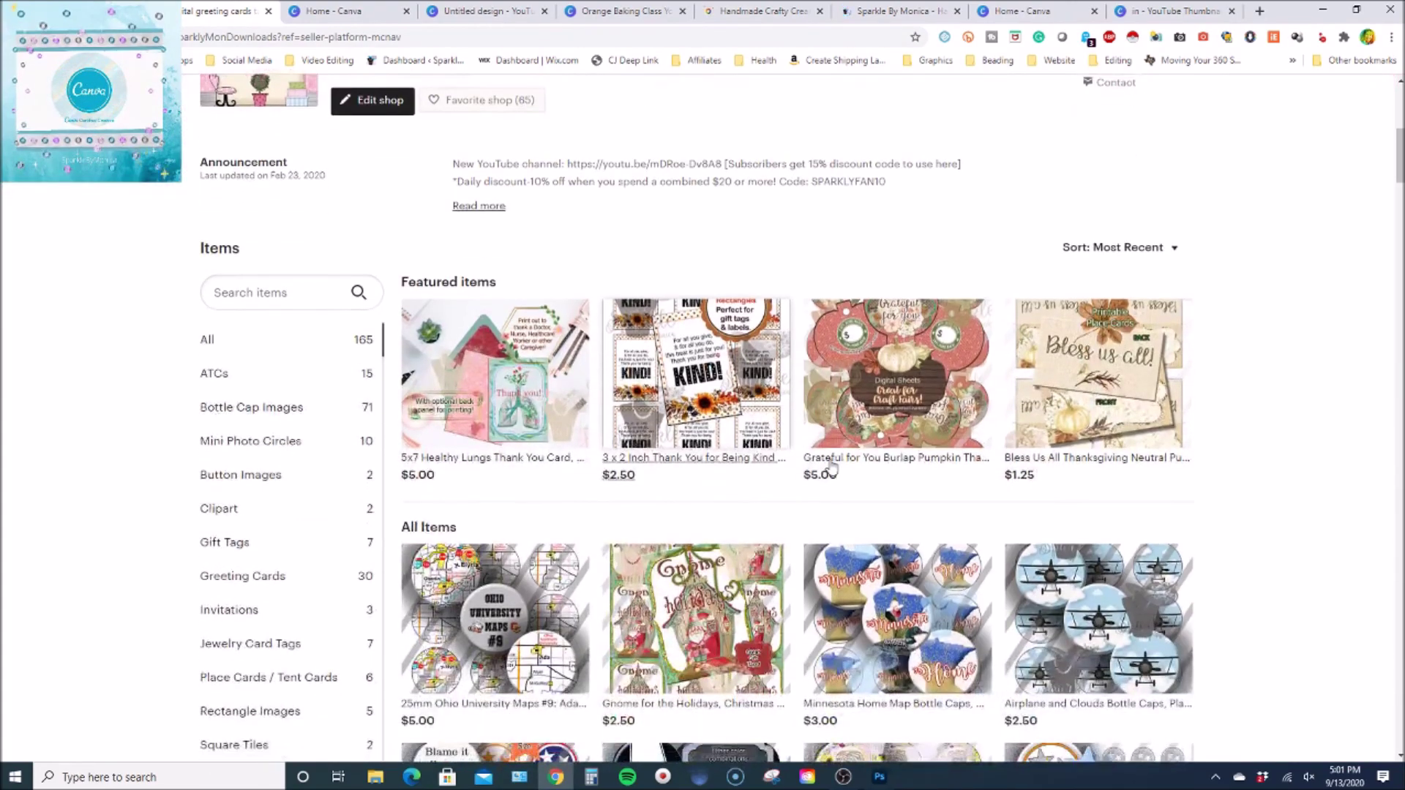
{"action": "scroll", "coordinate": [739, 349], "scroll_direction": "up", "scroll_amount": 6}
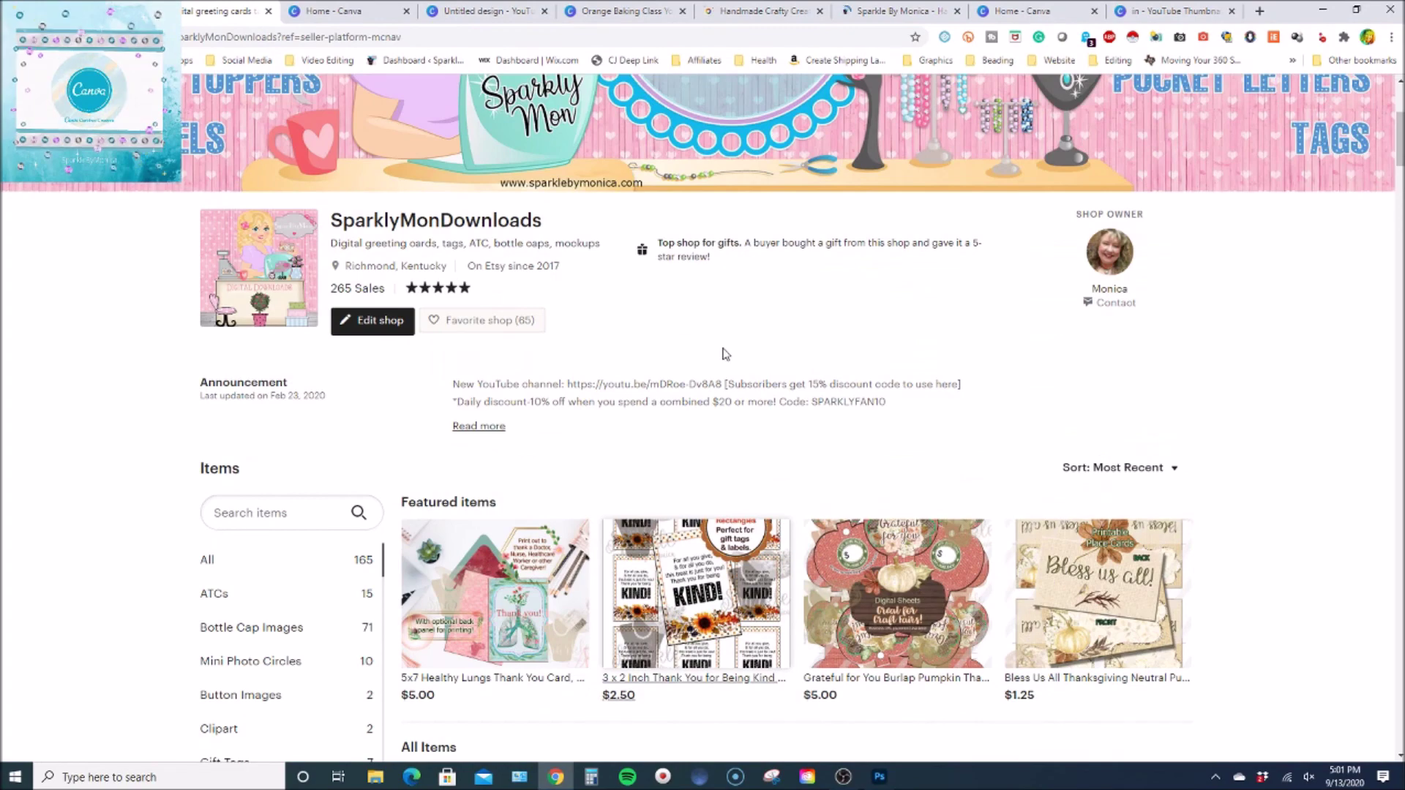
{"action": "scroll", "coordinate": [724, 354], "scroll_direction": "up", "scroll_amount": 4}
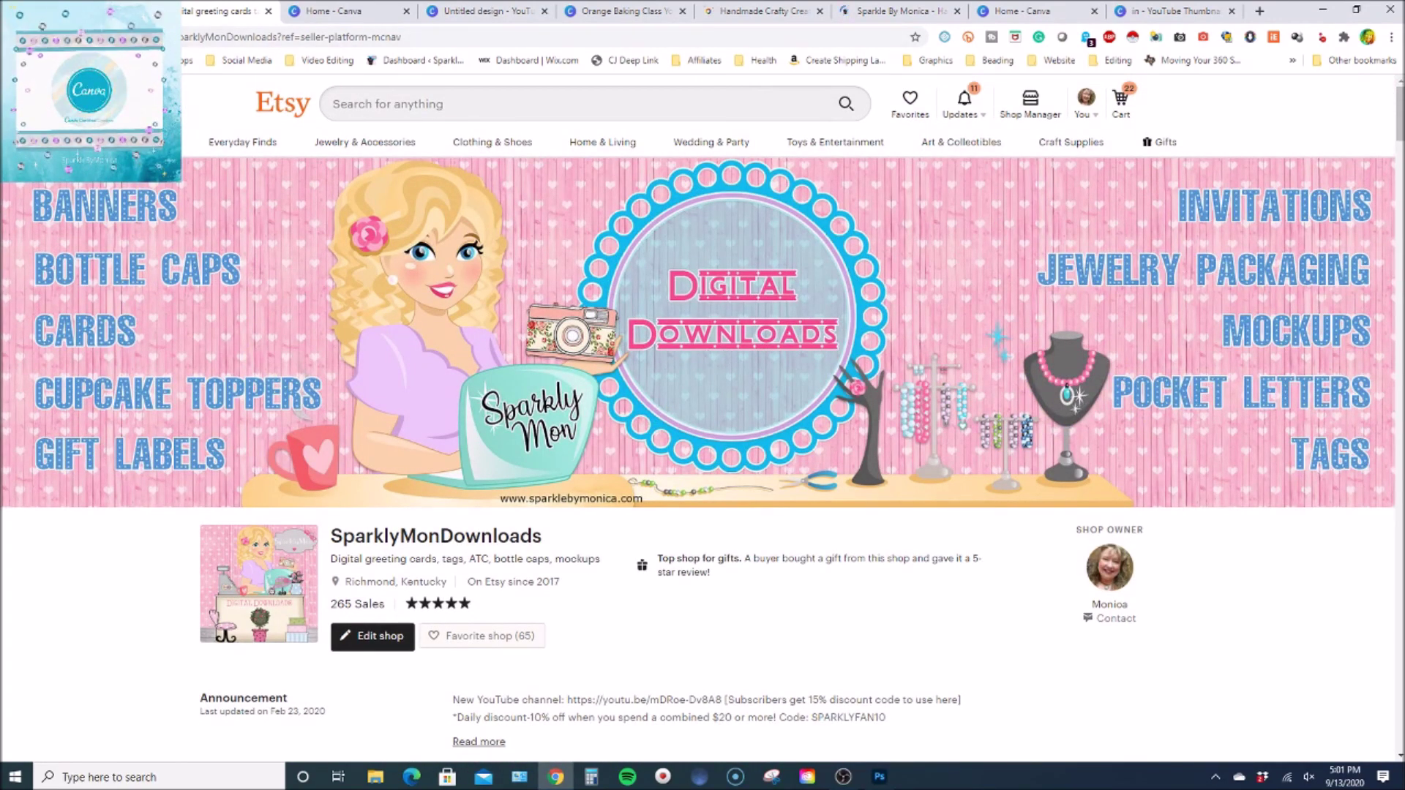
Compare the Thank You for Being Kind sunflower gift tags product page with the Etsy shop's featured items.
{"action": "key", "text": "ctrl+Tab"}
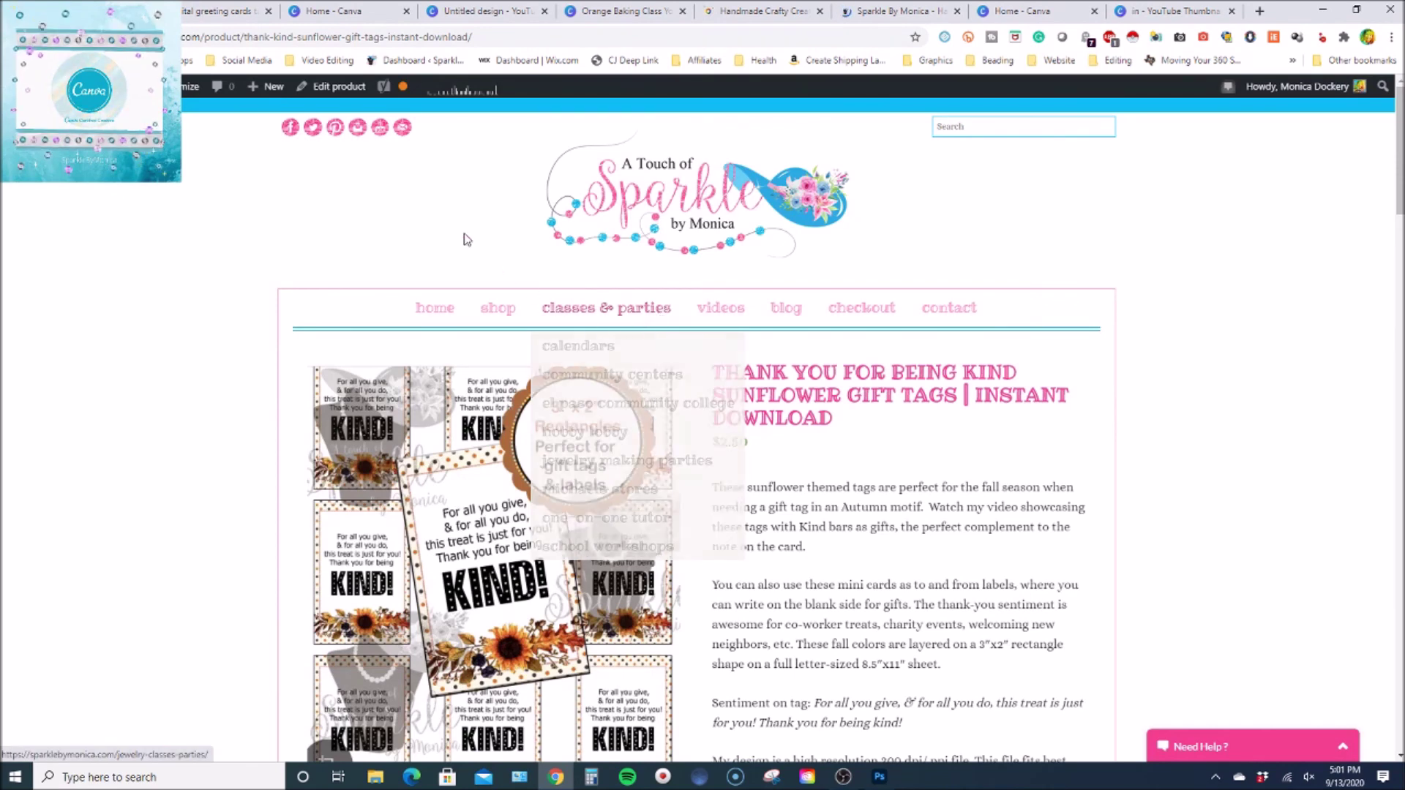
{"action": "left_click", "coordinate": [238, 13]}
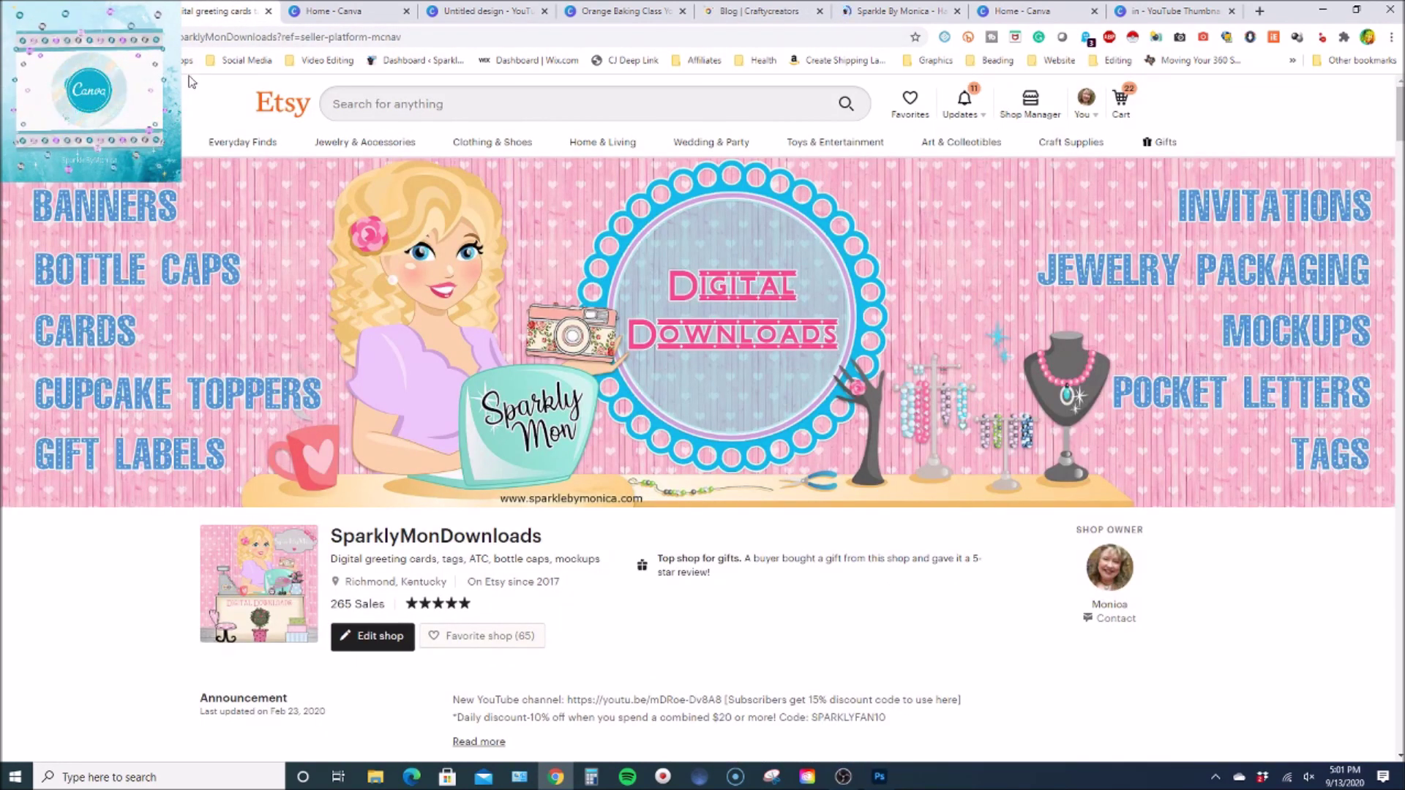
{"action": "key", "text": "ctrl+Tab"}
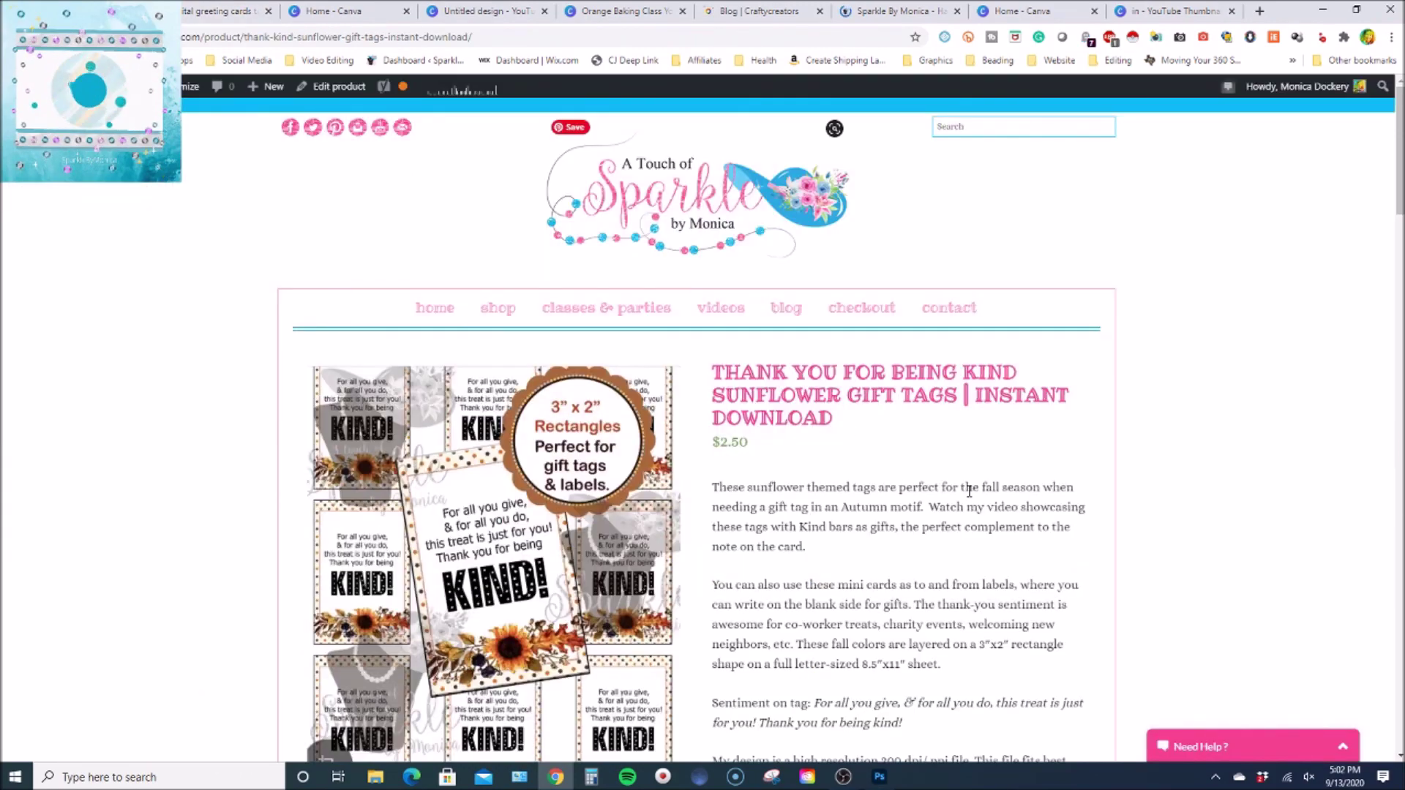
{"action": "left_click", "coordinate": [184, 7]}
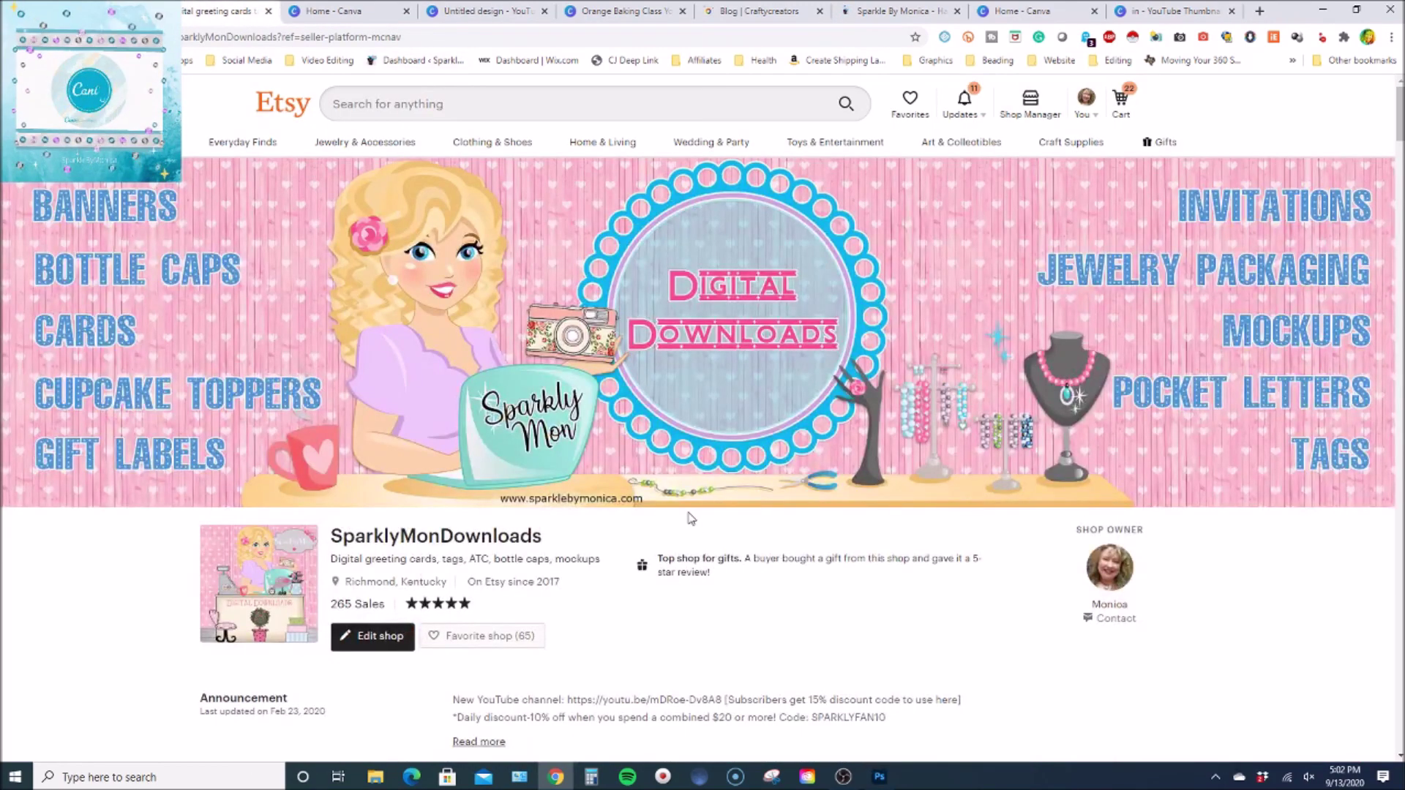
{"action": "scroll", "coordinate": [689, 518], "scroll_direction": "down", "scroll_amount": 6}
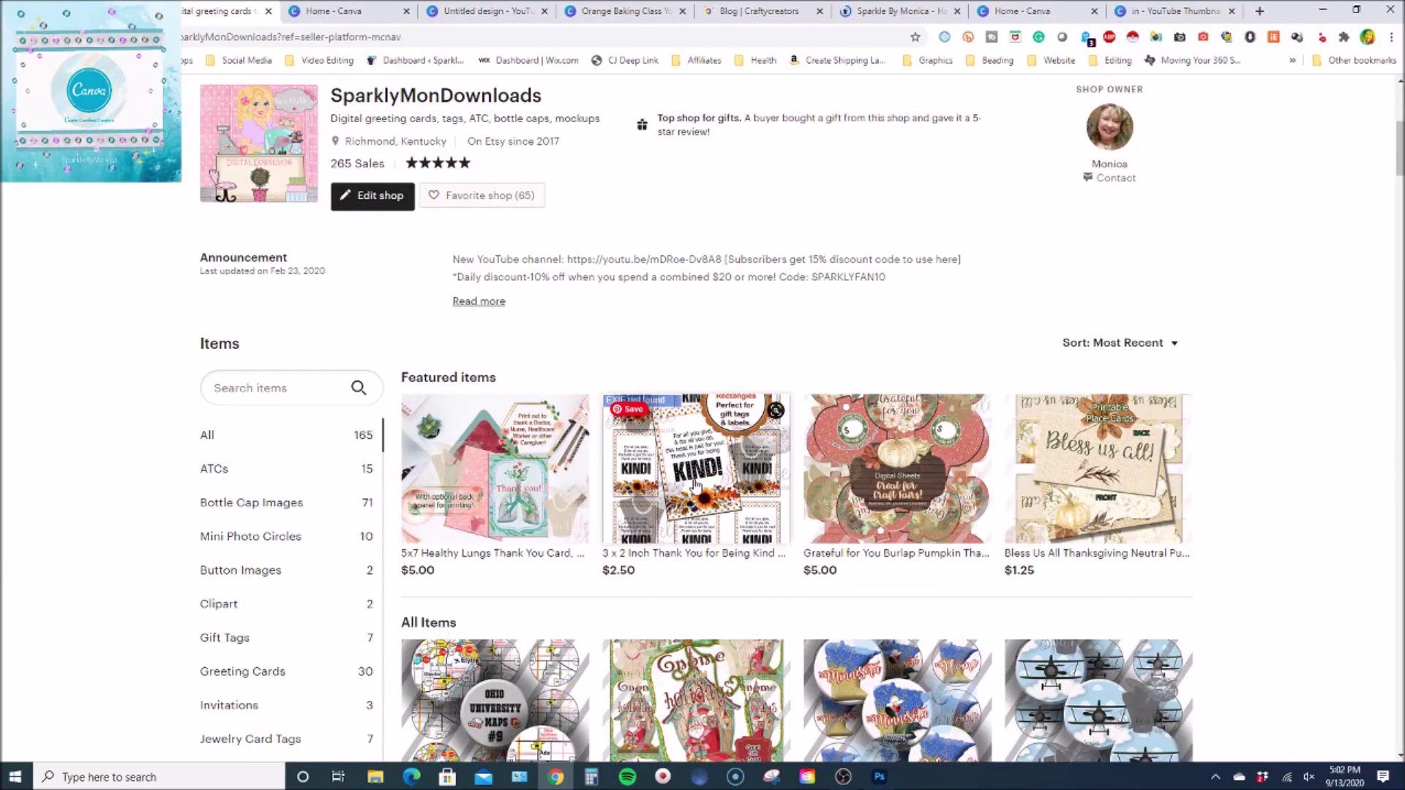
Review the sunflower gift tags product description on the Sparkle by Monica site and return to the Canva YouTube thumbnail design.
{"action": "key", "text": "ctrl+6"}
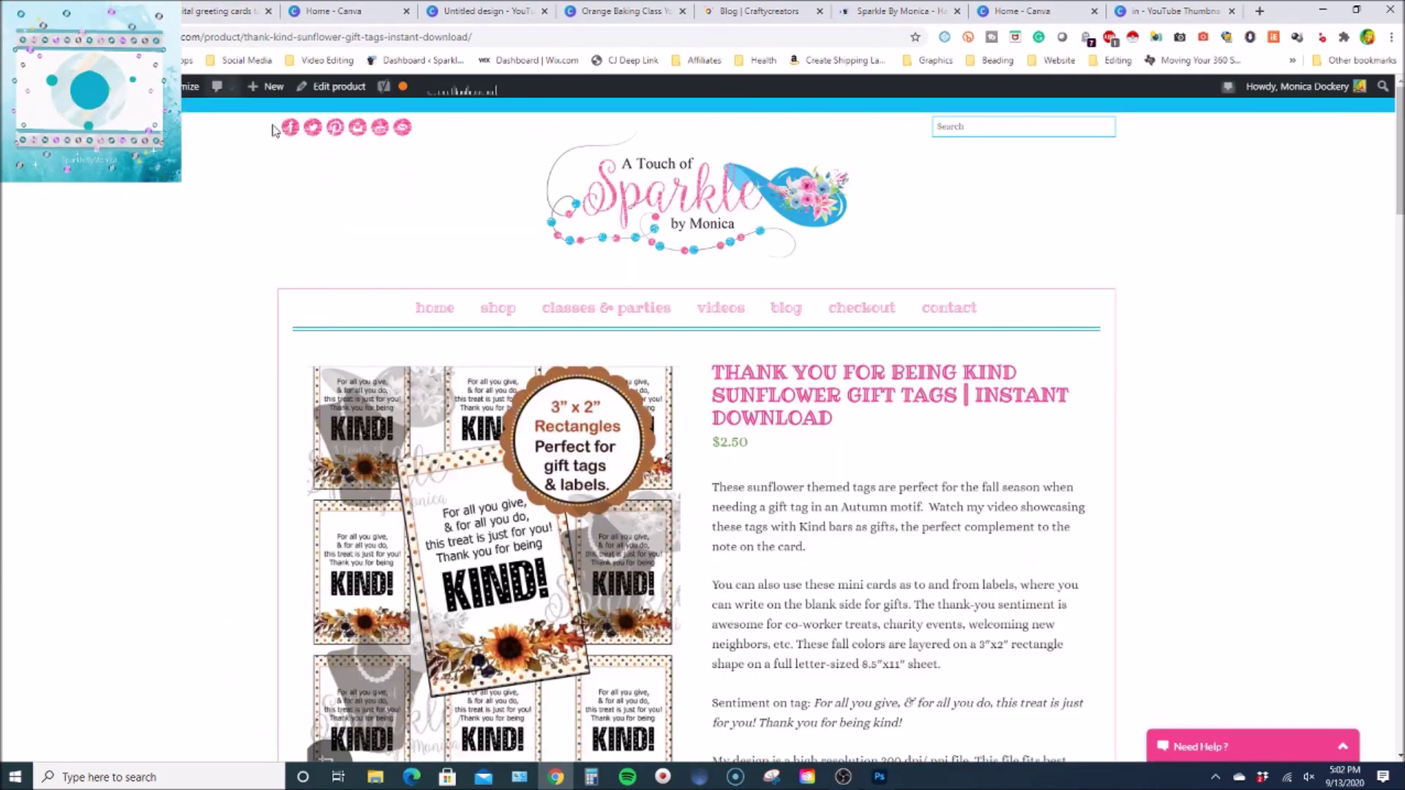
{"action": "scroll", "coordinate": [578, 406], "scroll_direction": "down", "scroll_amount": 3}
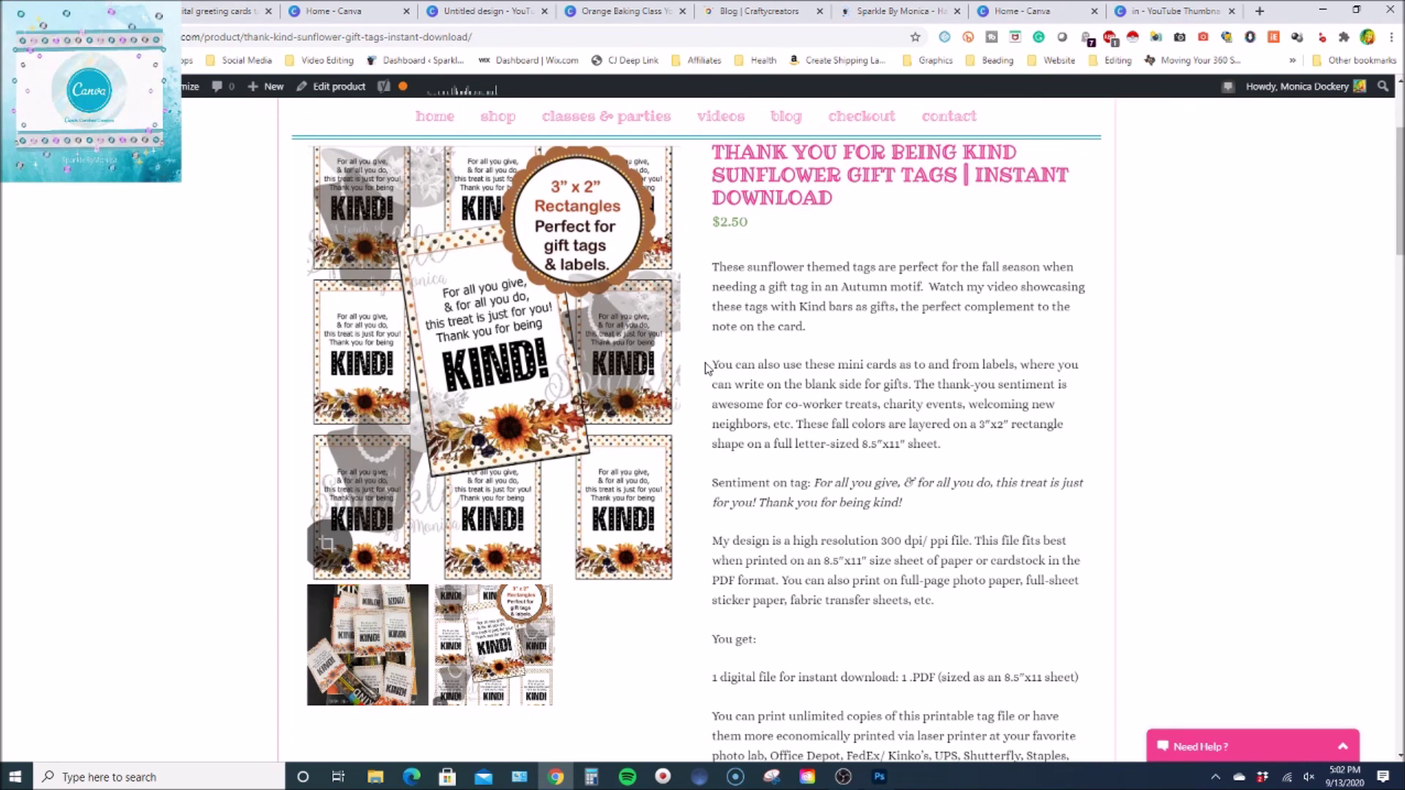
{"action": "scroll", "coordinate": [717, 363], "scroll_direction": "up", "scroll_amount": 2}
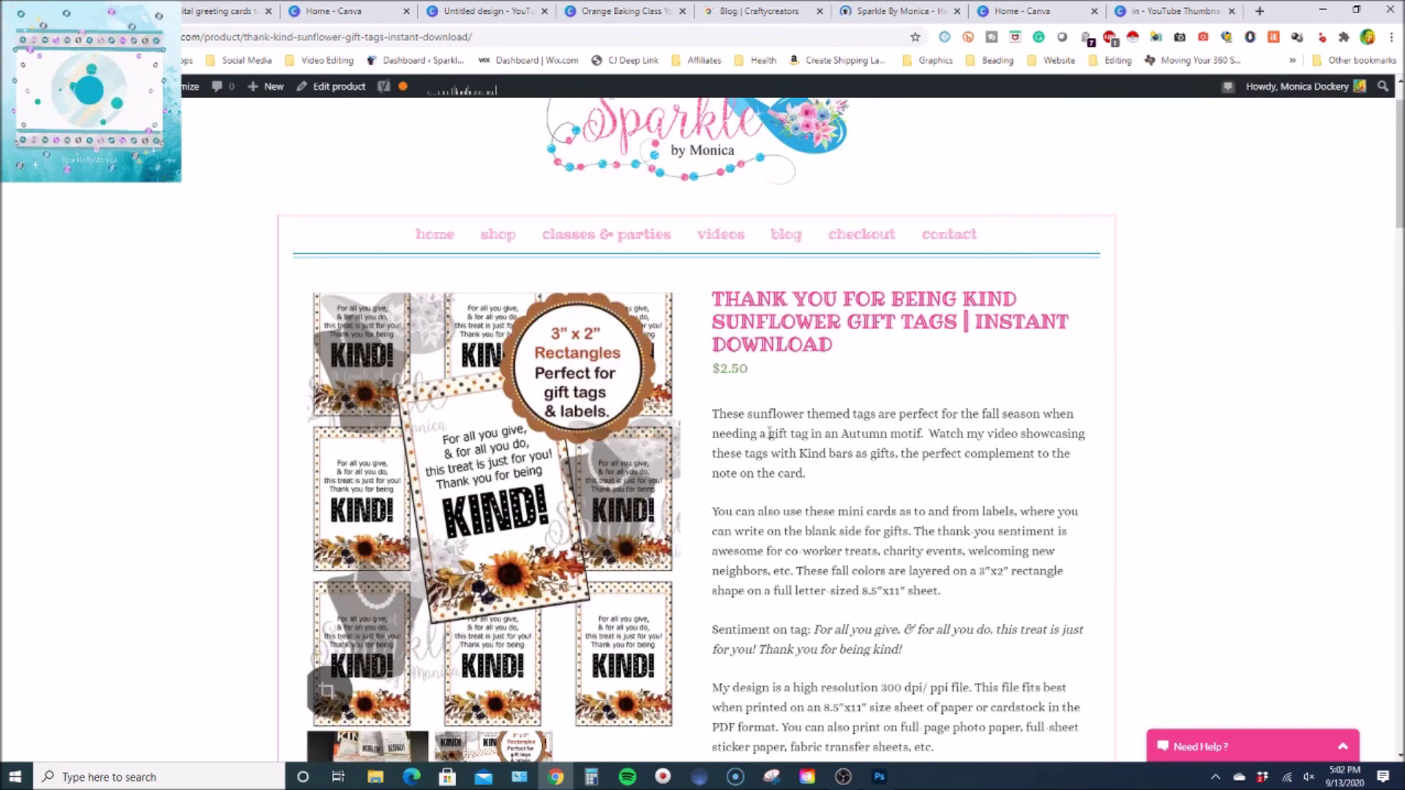
{"action": "scroll", "coordinate": [762, 413], "scroll_direction": "up", "scroll_amount": 1}
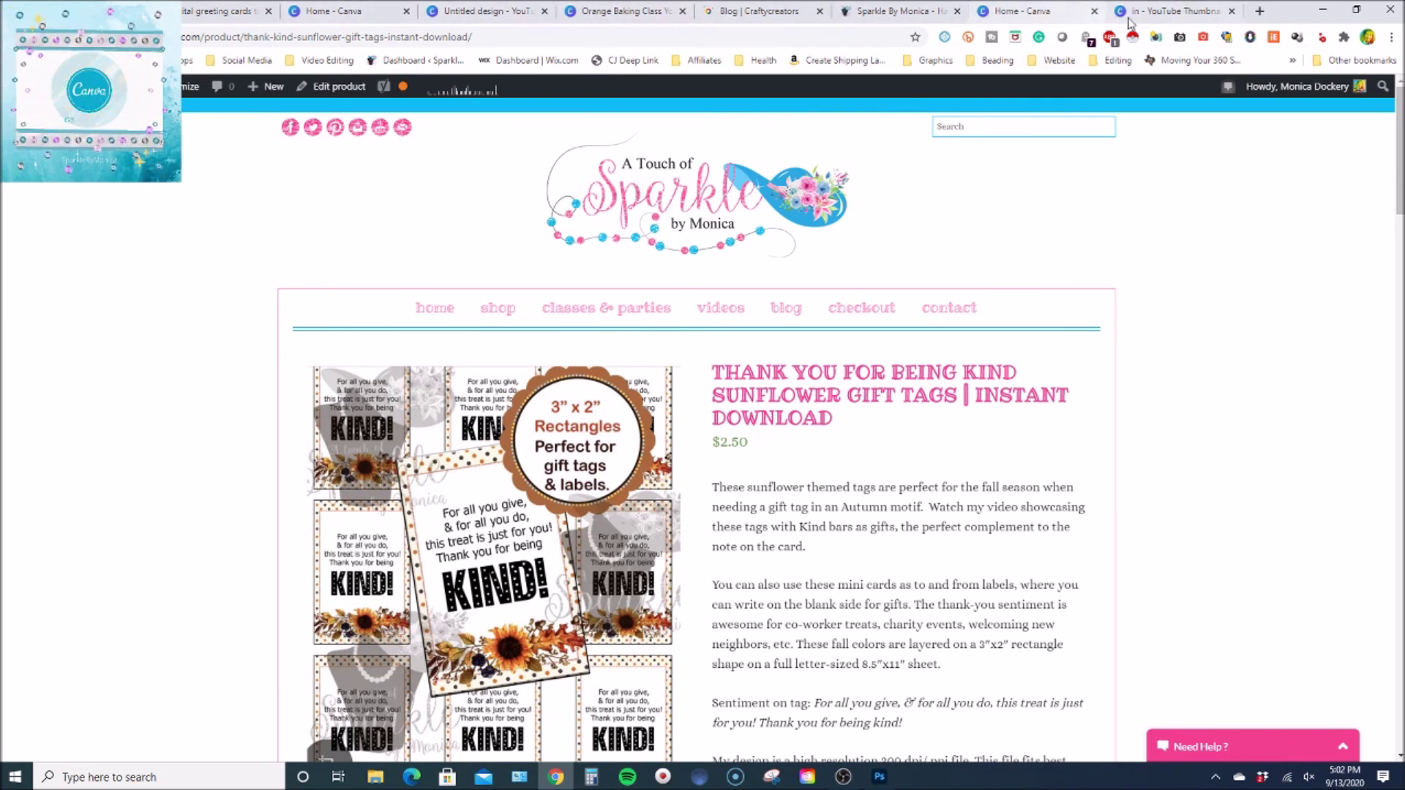
{"action": "left_click", "coordinate": [1167, 11]}
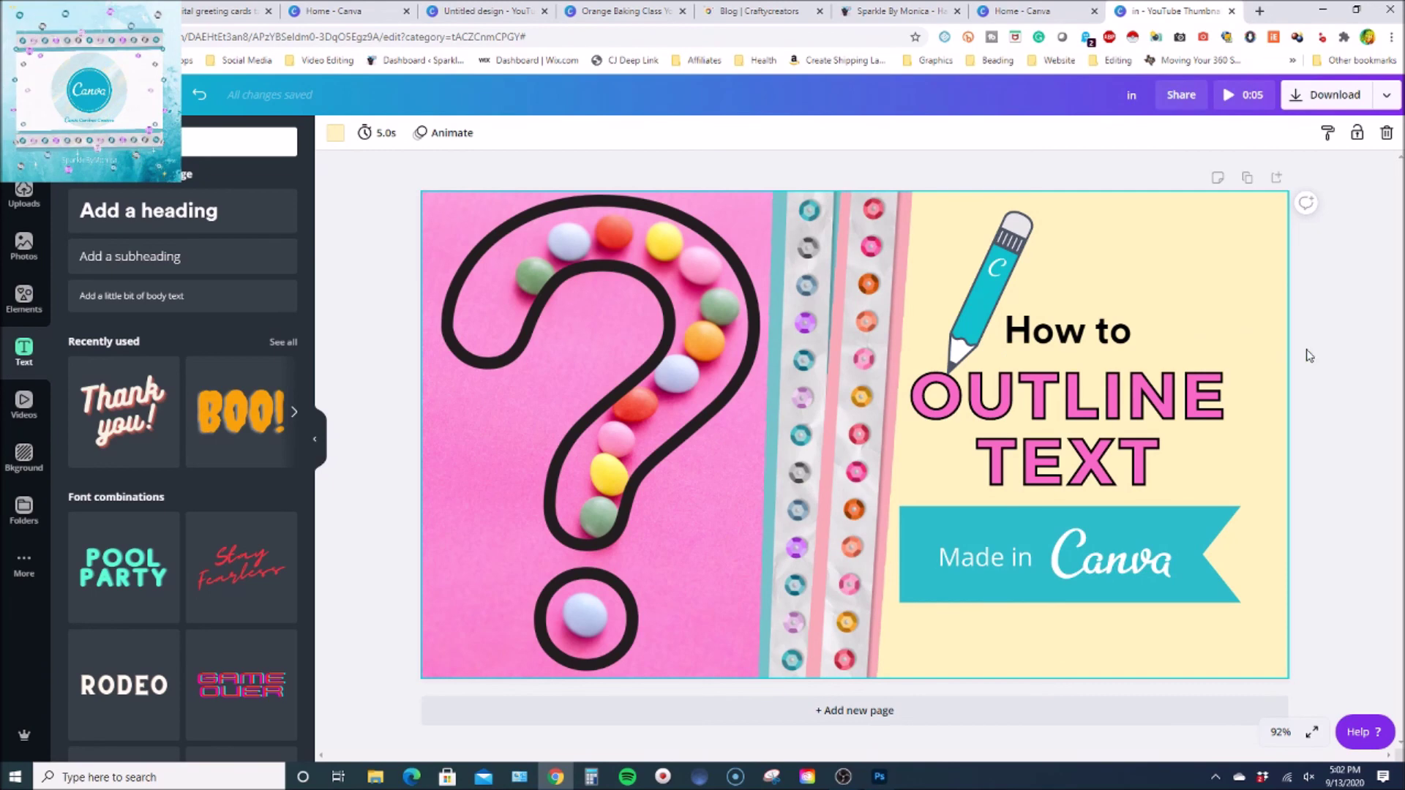